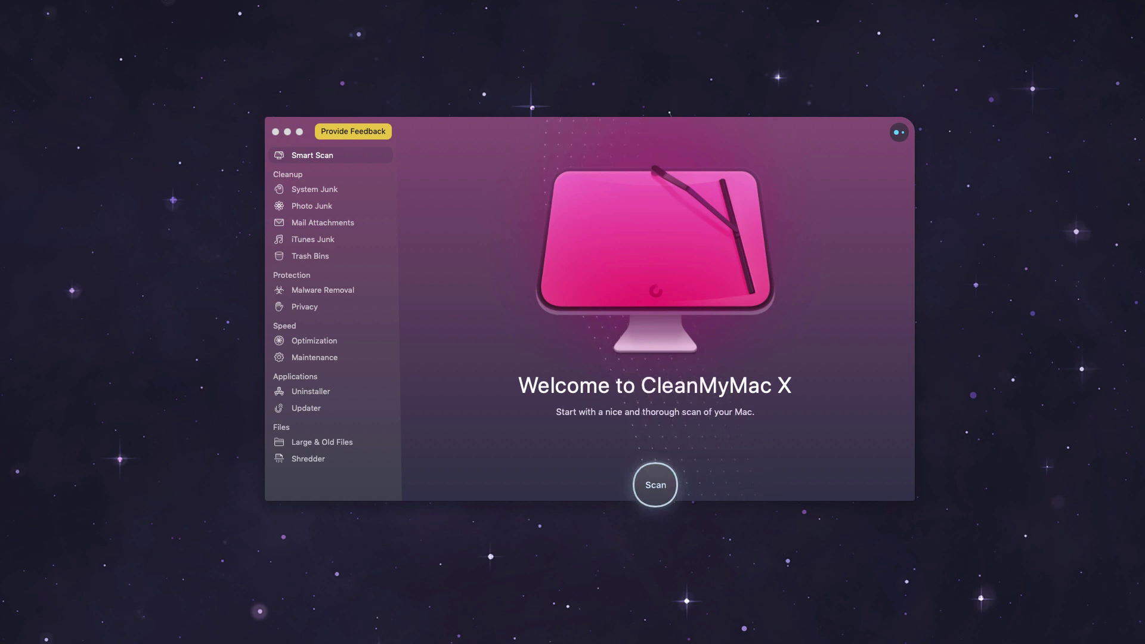
# Drag the CleanMyMac X welcome window by its title bar to the right side of the screen.
pyautogui.moveTo(612, 139); pyautogui.dragTo(826, 138)
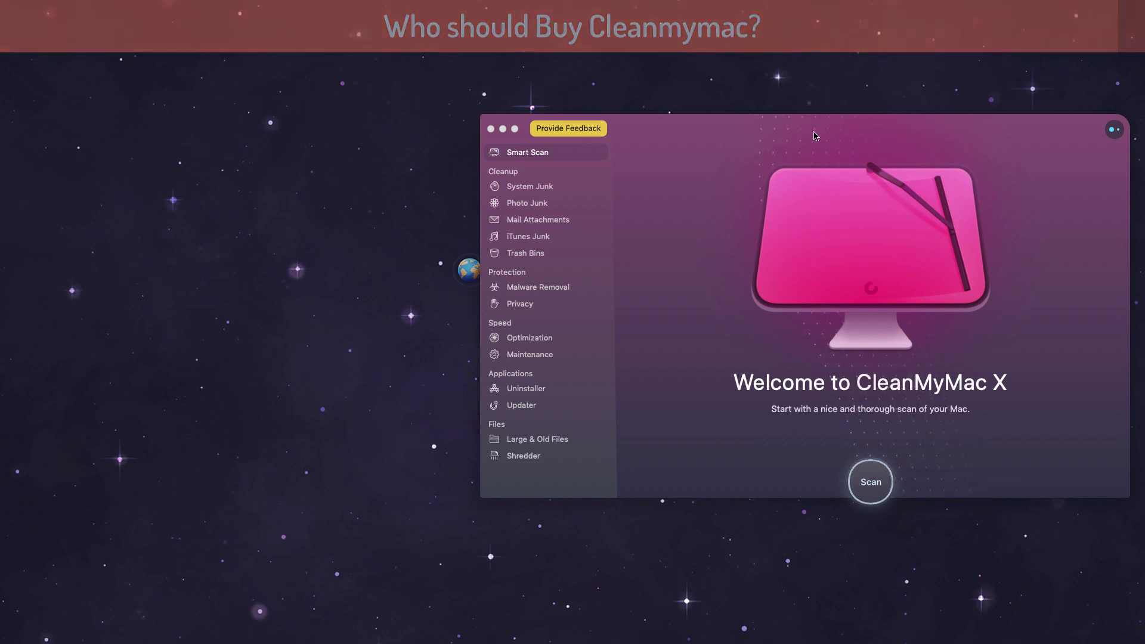
# Centre the CleanMyMac X window and open the Optimization module, passing through Malware Removal.
pyautogui.moveTo(805, 131); pyautogui.dragTo(615, 132)
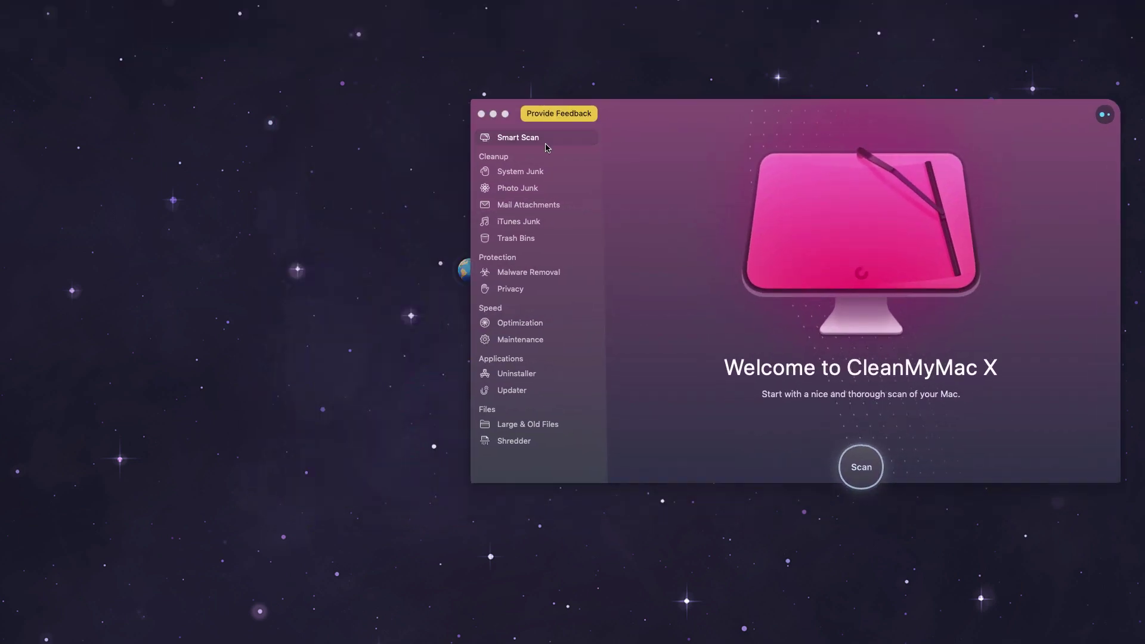
pyautogui.click(548, 145)
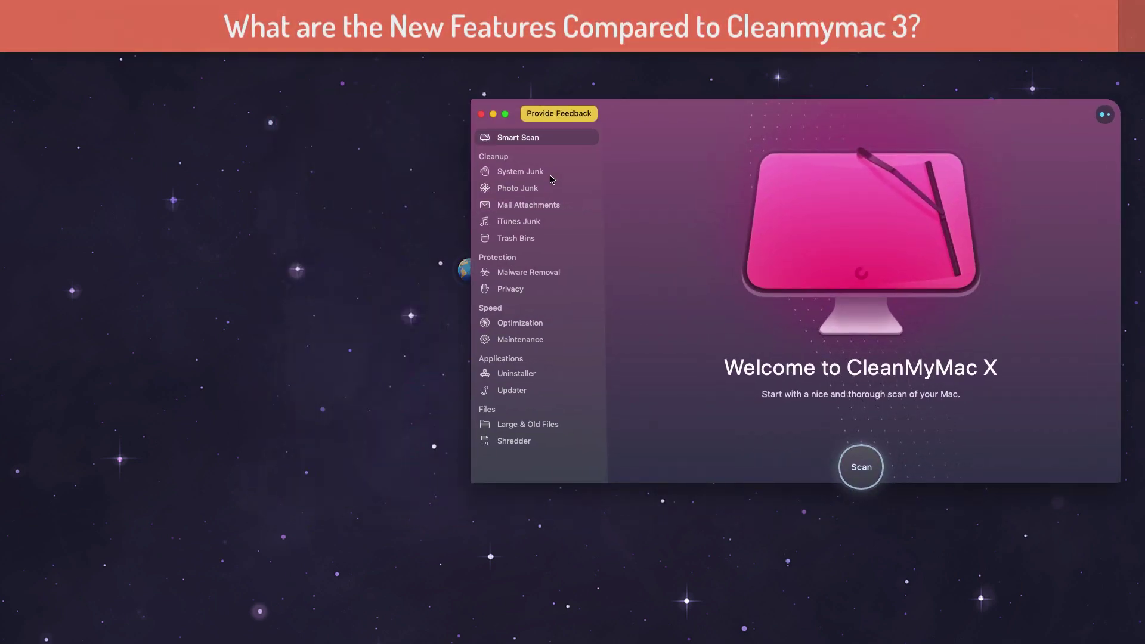
pyautogui.click(541, 274)
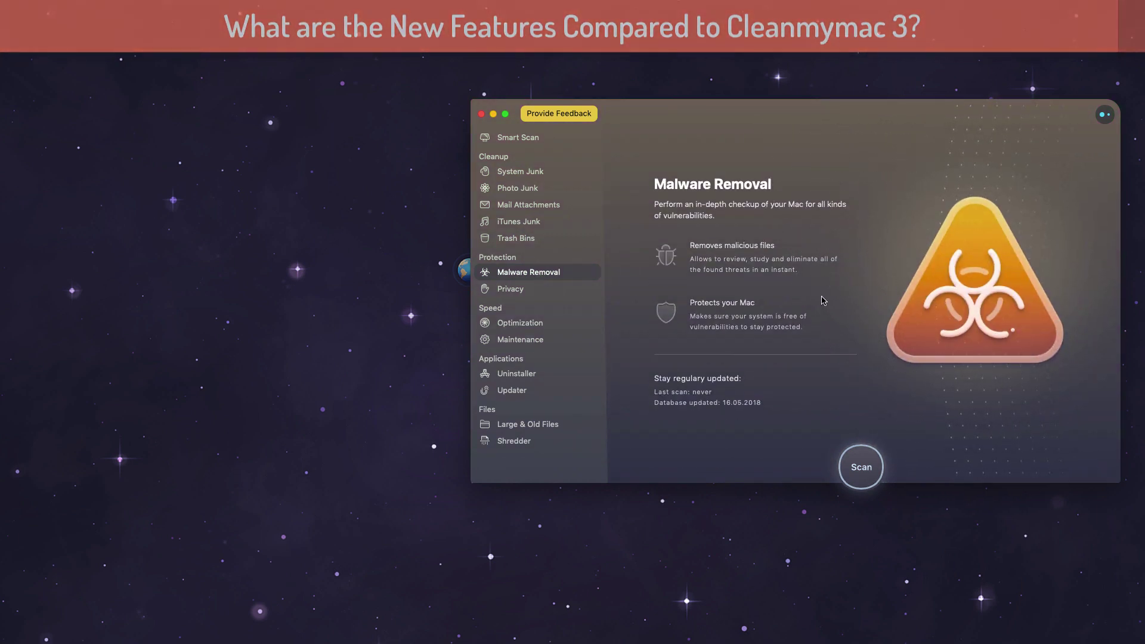
pyautogui.moveTo(775, 132); pyautogui.dragTo(589, 138)
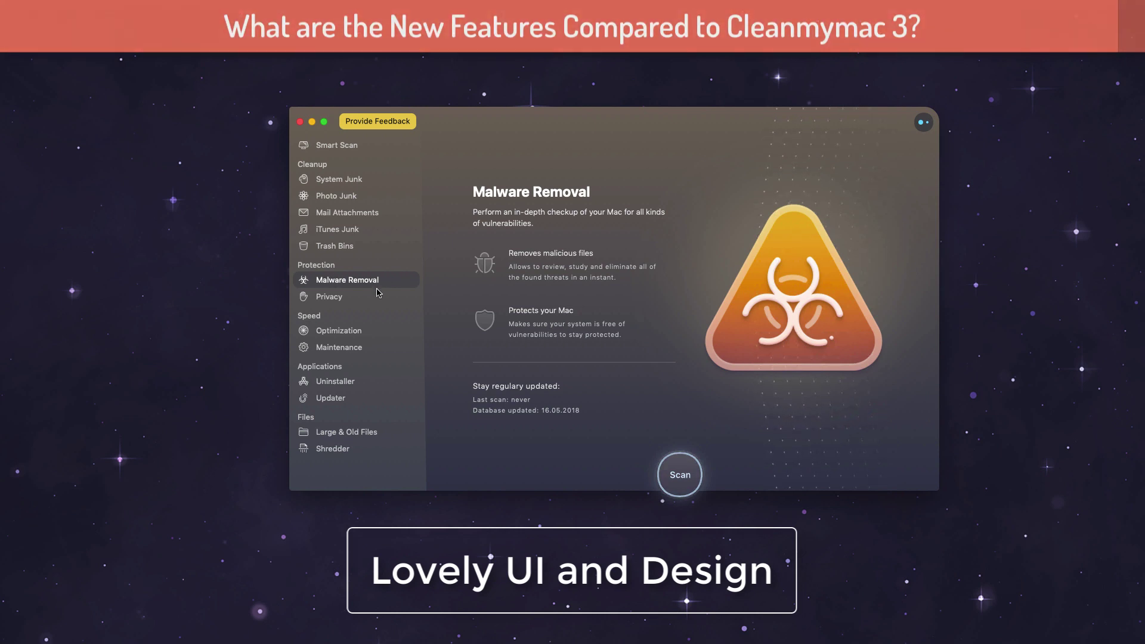
pyautogui.click(359, 332)
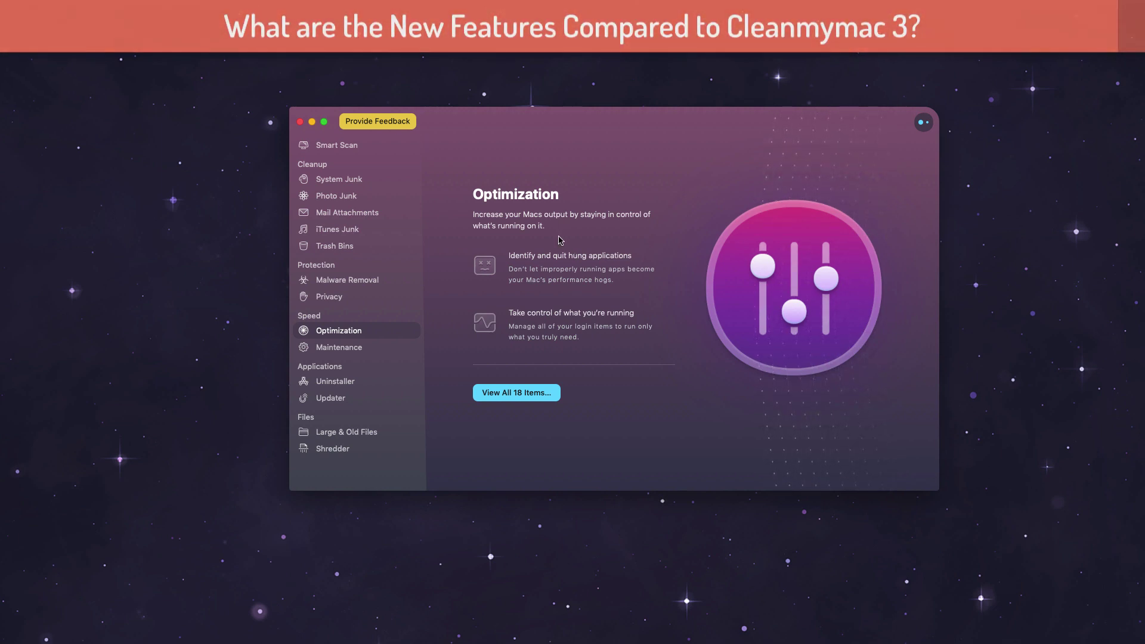
# Show all 18 optimization items and browse the Heavy Consumers and Launch Agents lists.
pyautogui.click(527, 393)
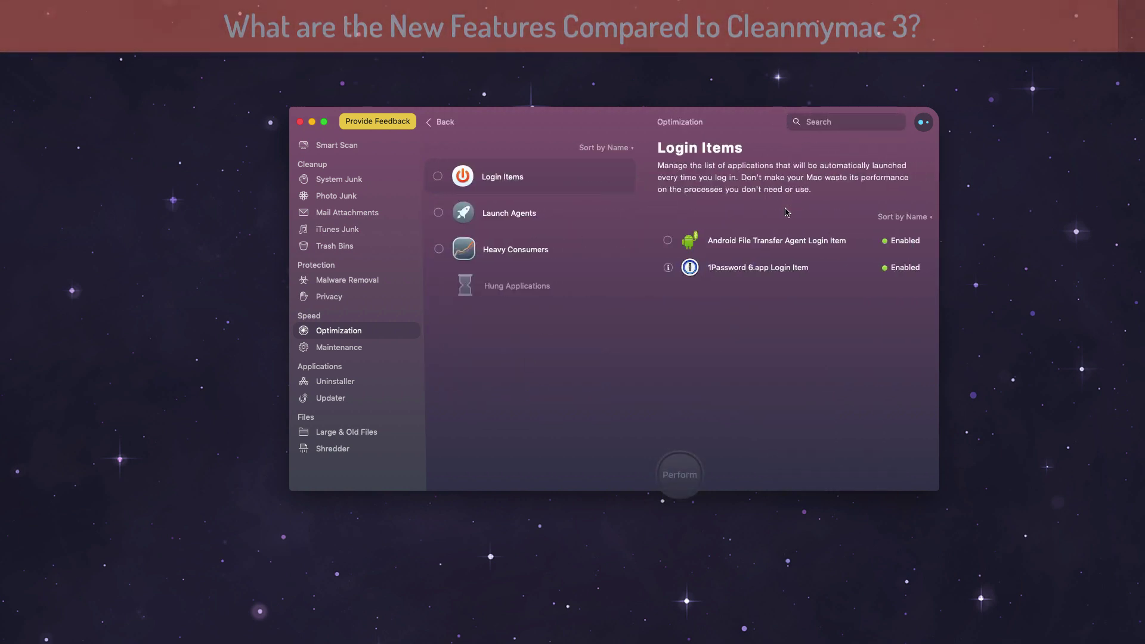
pyautogui.click(520, 248)
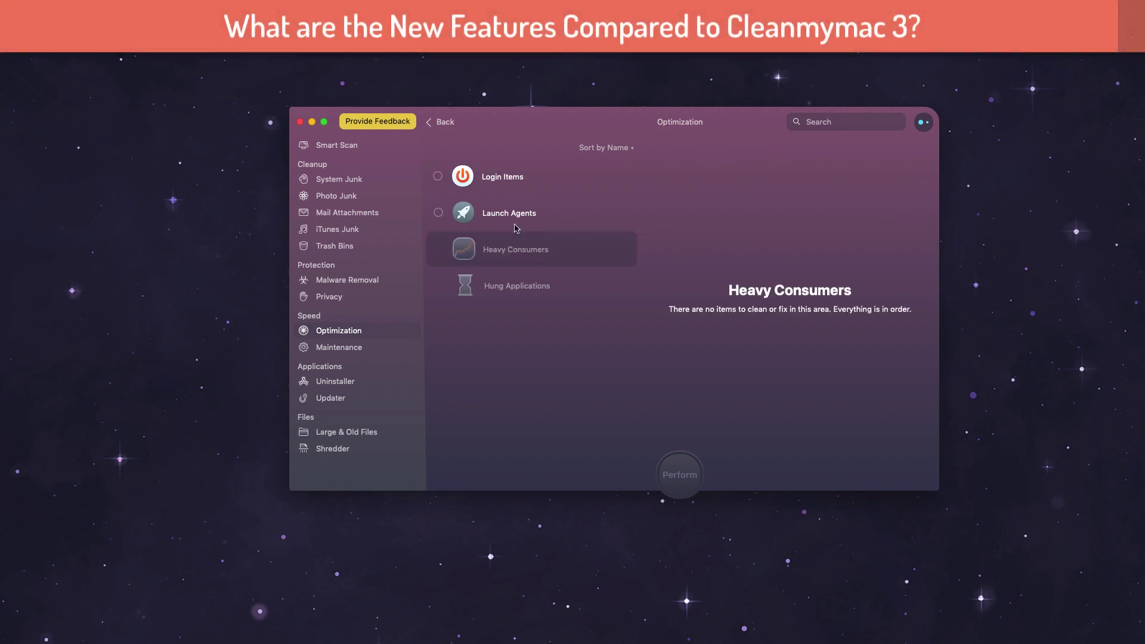
pyautogui.click(516, 226)
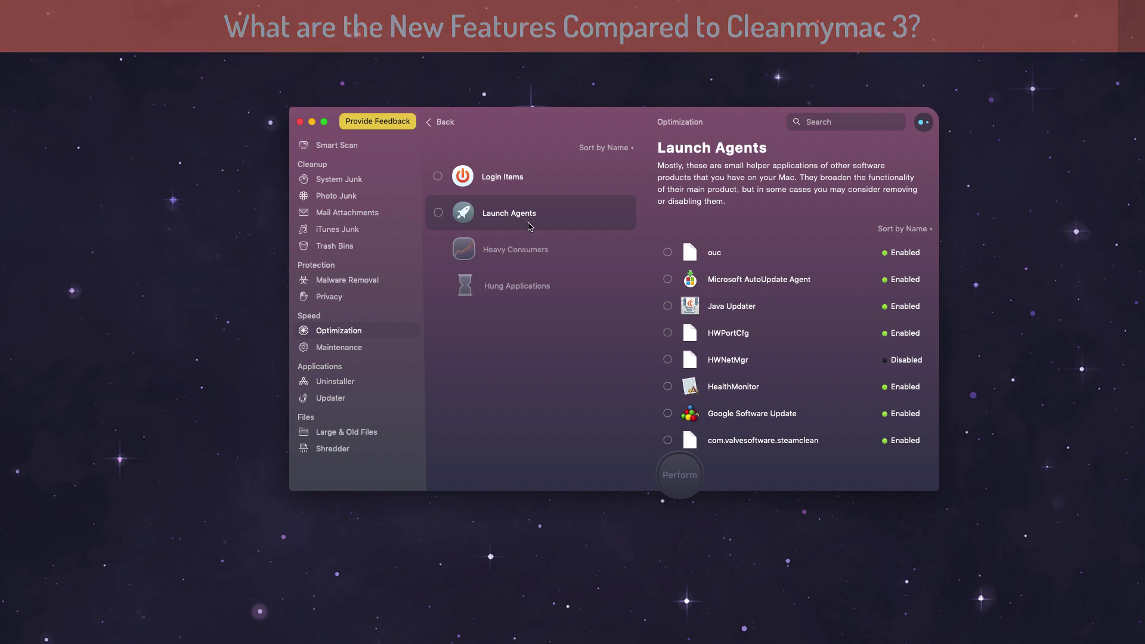
pyautogui.scroll(-5, 769, 341)
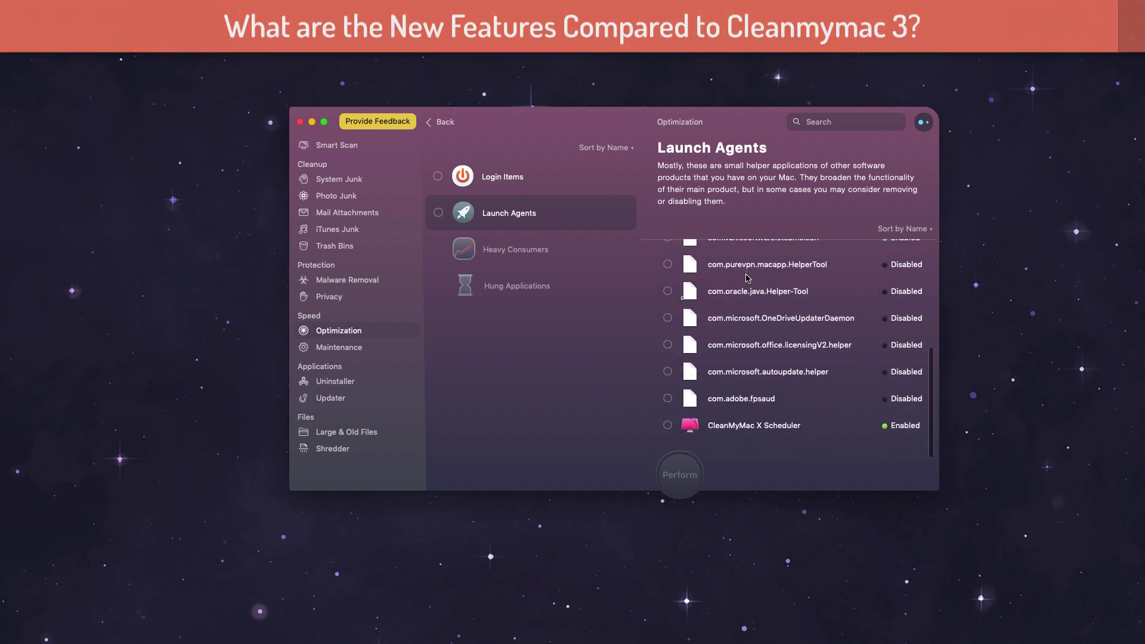
pyautogui.scroll(5, 770, 341)
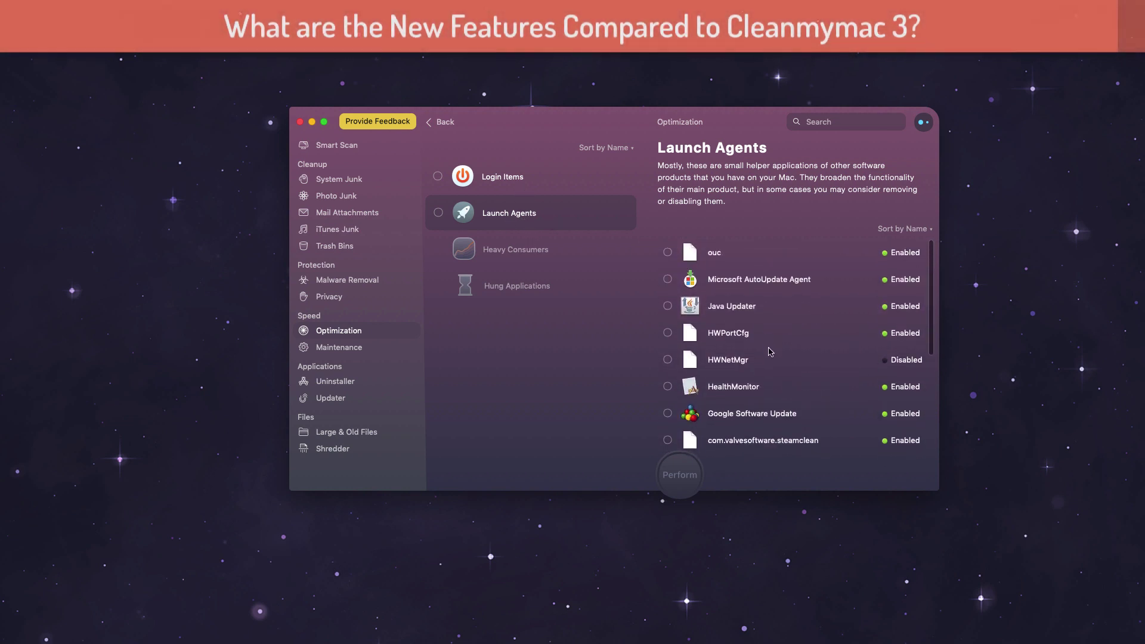
pyautogui.scroll(-3, 769, 352)
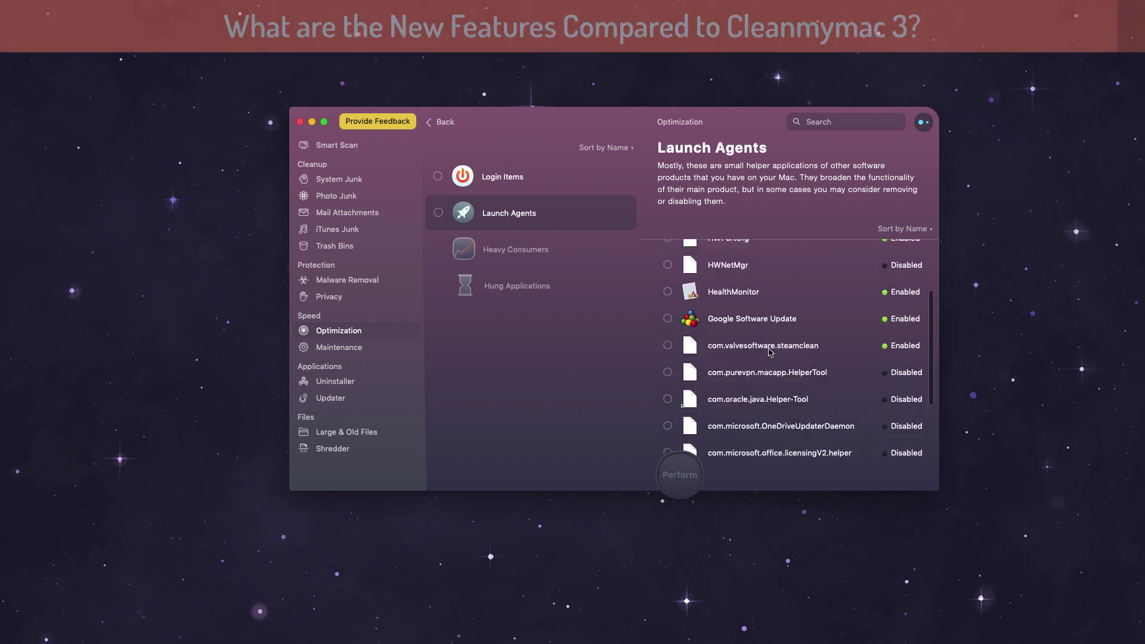
pyautogui.scroll(-6, 769, 352)
# Browse the Login Items, Hung Applications and other optimization categories, ending on Login Items.
pyautogui.click(527, 254)
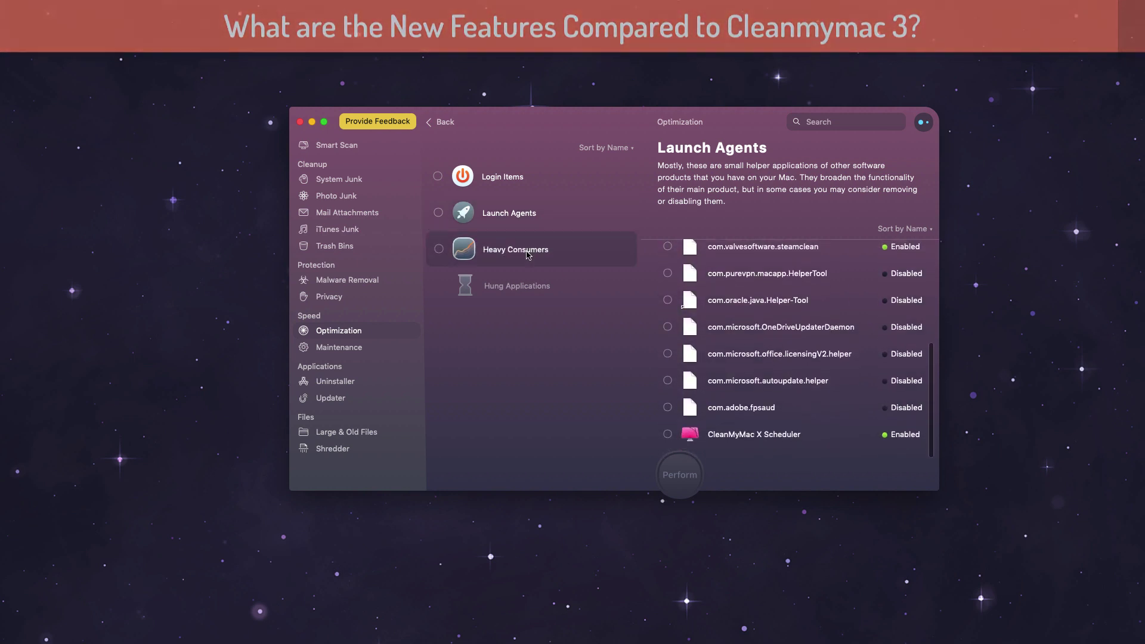
pyautogui.click(539, 180)
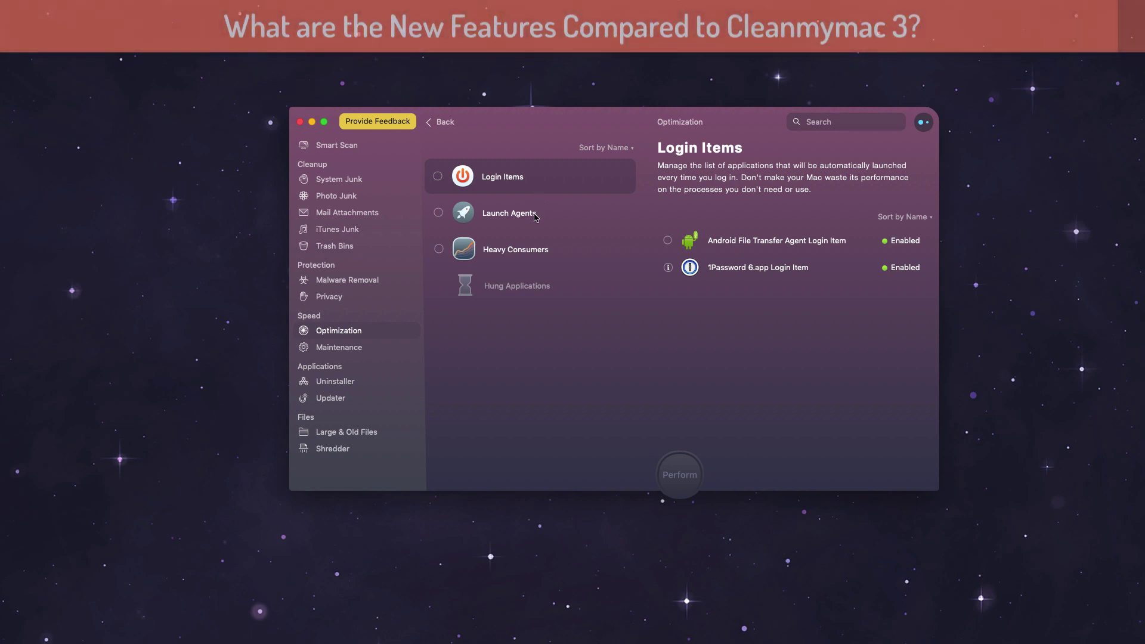
pyautogui.click(509, 290)
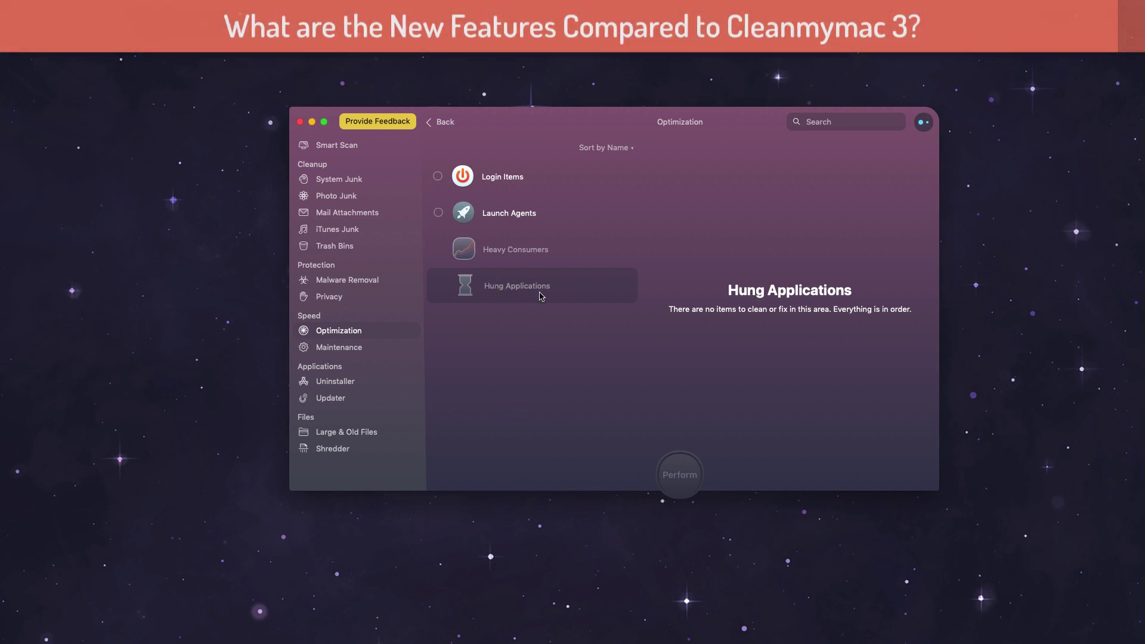
pyautogui.click(493, 179)
pyautogui.click(504, 214)
pyautogui.click(507, 250)
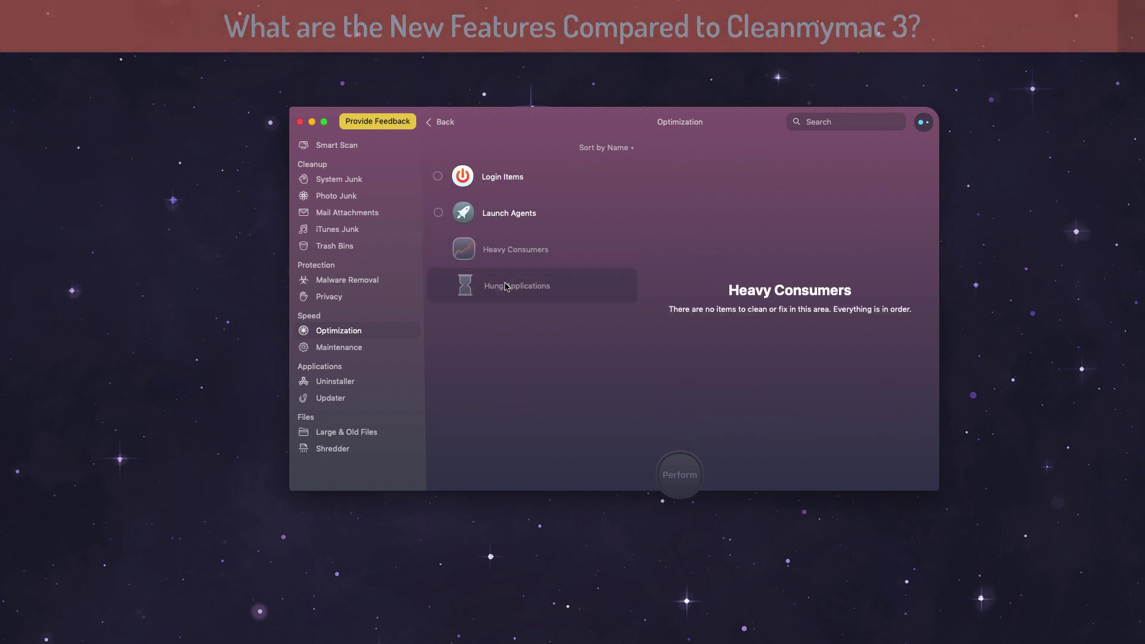
pyautogui.click(503, 286)
pyautogui.click(500, 176)
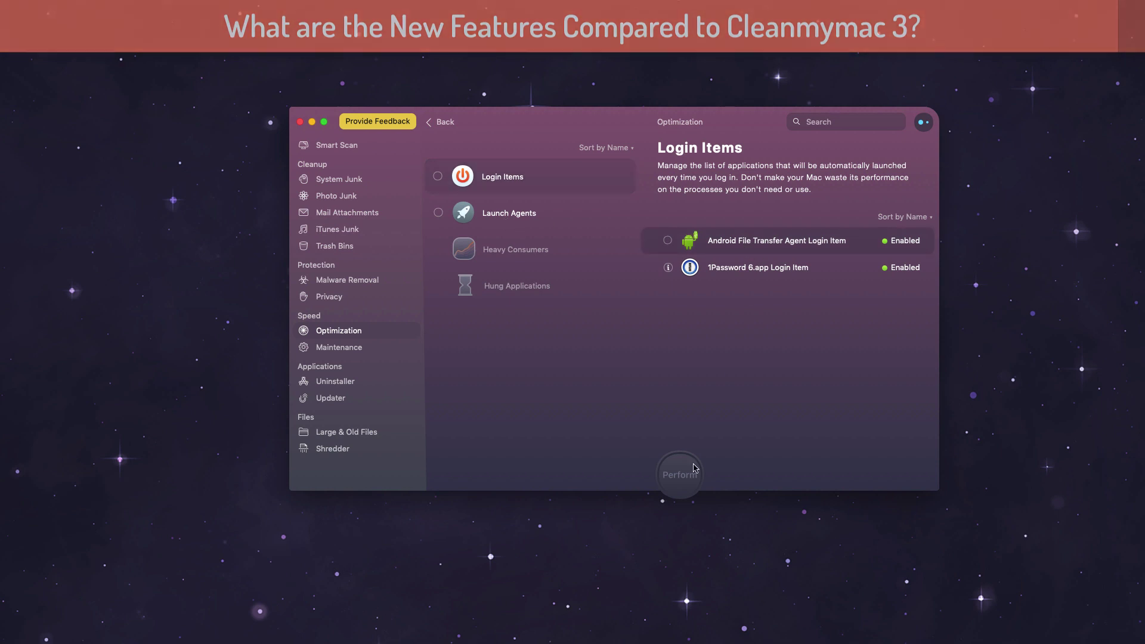
# Tick the Android File Transfer Agent login item and return to the Optimization overview.
pyautogui.click(667, 241)
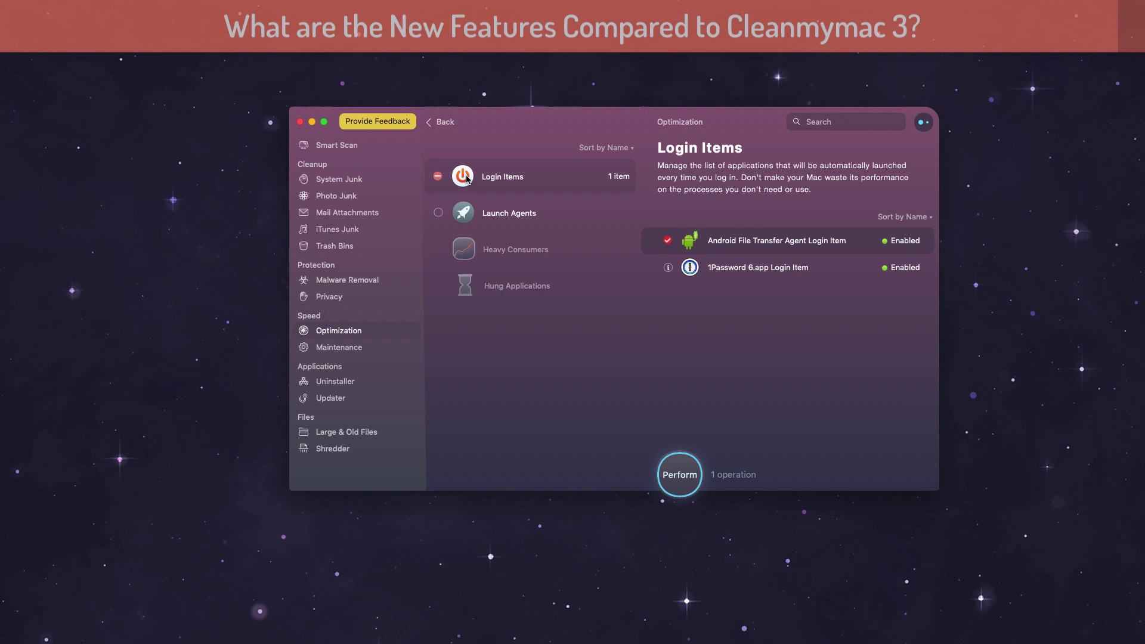
pyautogui.click(555, 215)
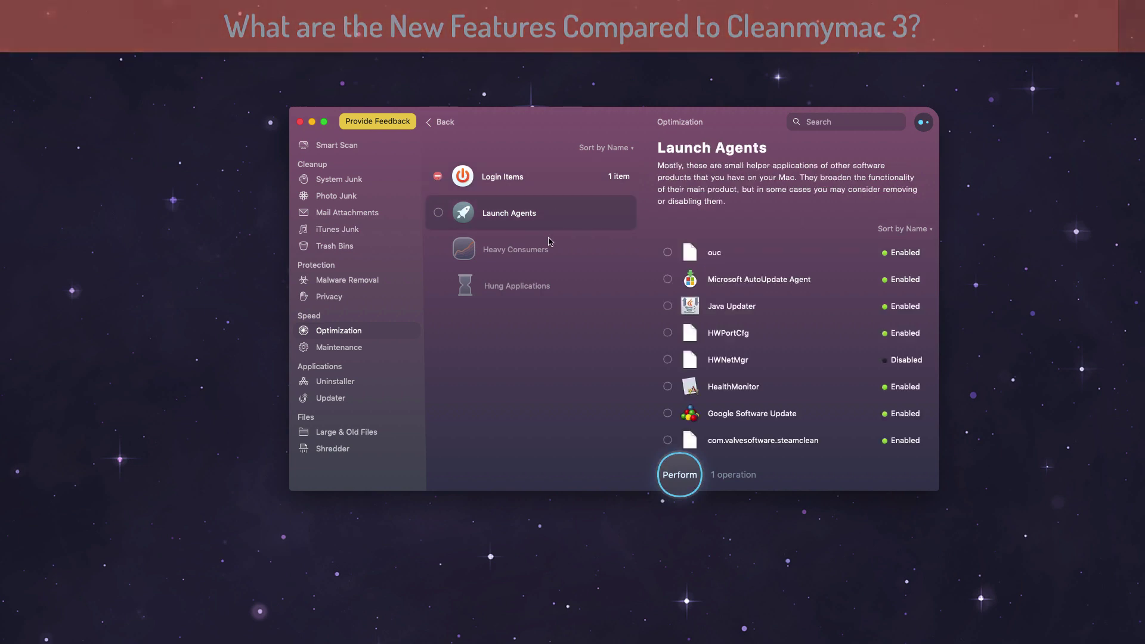
pyautogui.click(529, 249)
pyautogui.click(516, 175)
pyautogui.click(516, 214)
pyautogui.click(517, 176)
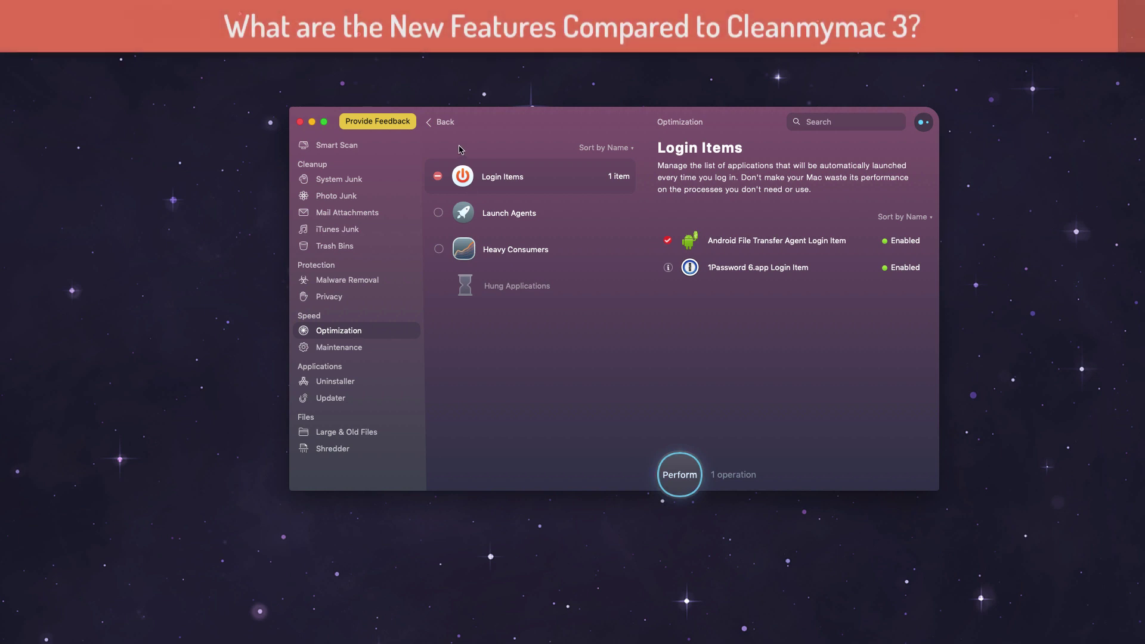
pyautogui.click(440, 122)
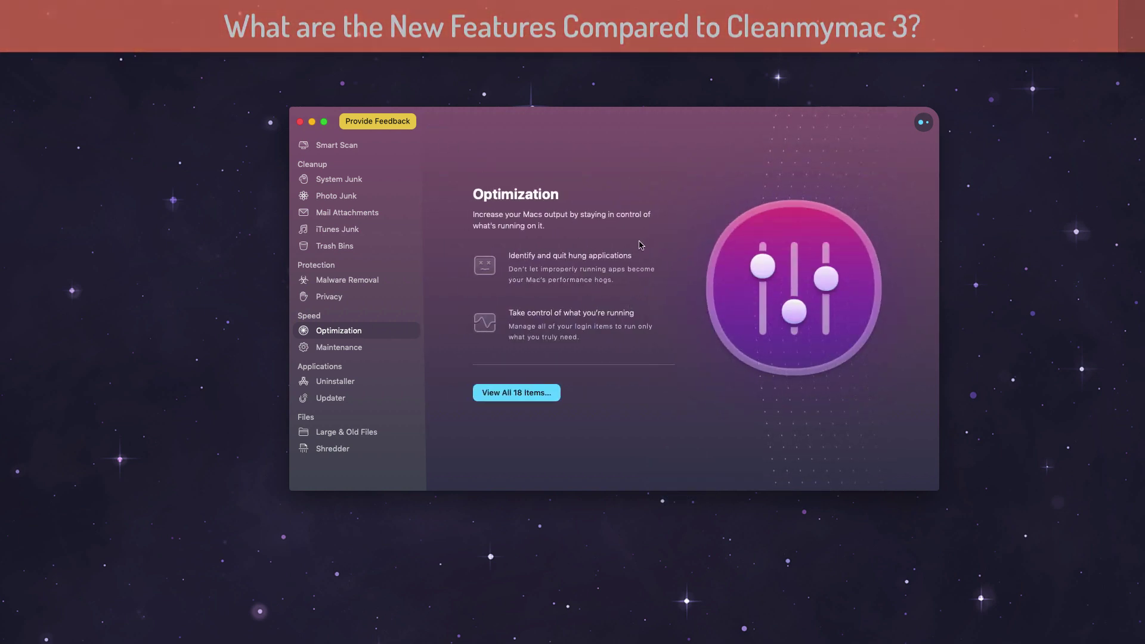
# Open Malware Removal, showing no scan yet and a database dated 16.05.2018.
pyautogui.click(365, 282)
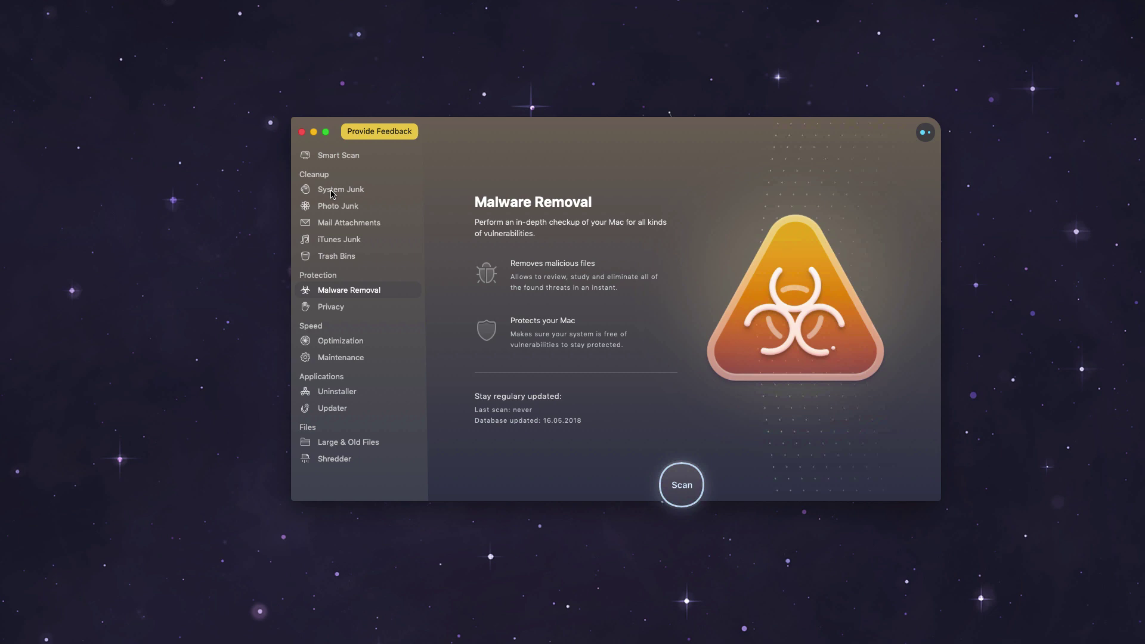
# Look through the System Junk, Photo Junk, Mail Attachments and iTunes Junk module pages.
pyautogui.click(351, 161)
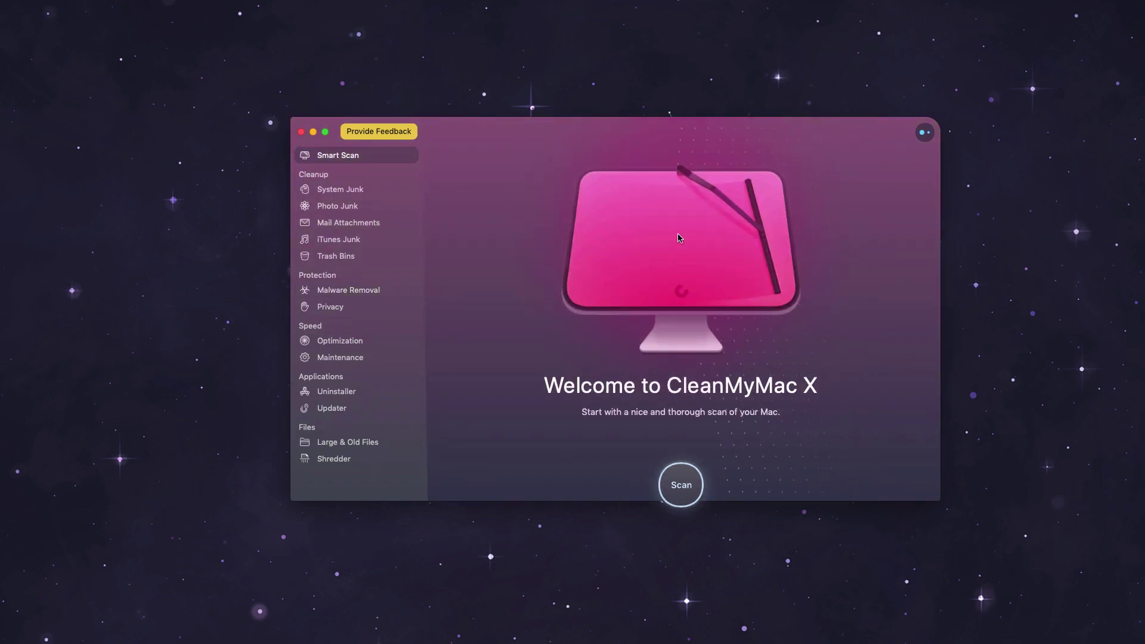
pyautogui.click(358, 192)
pyautogui.click(355, 207)
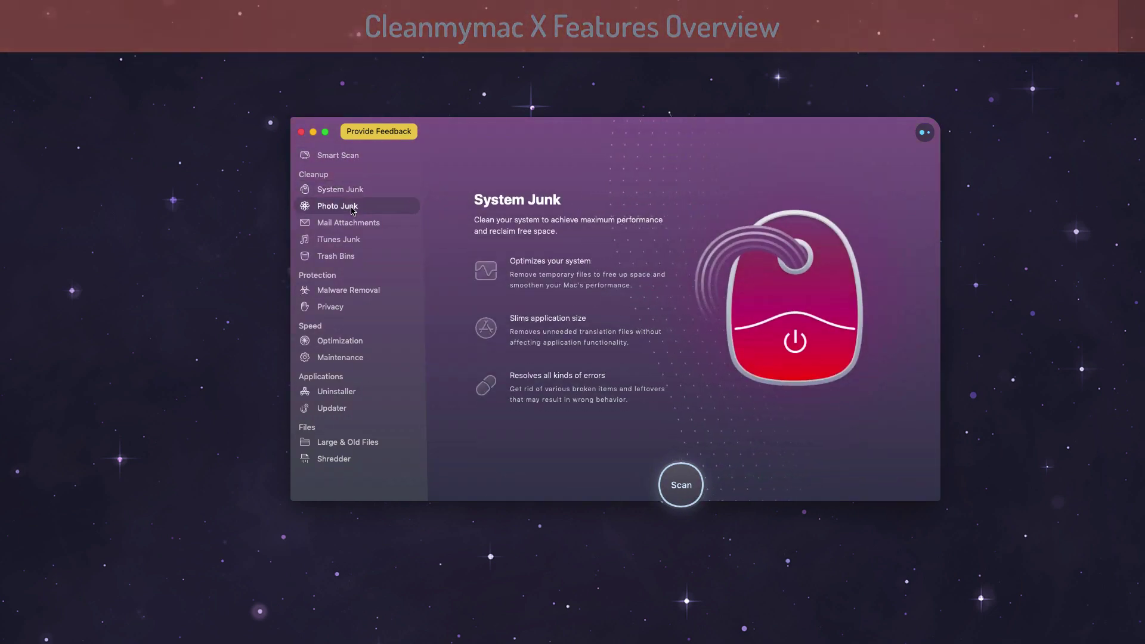
pyautogui.click(363, 224)
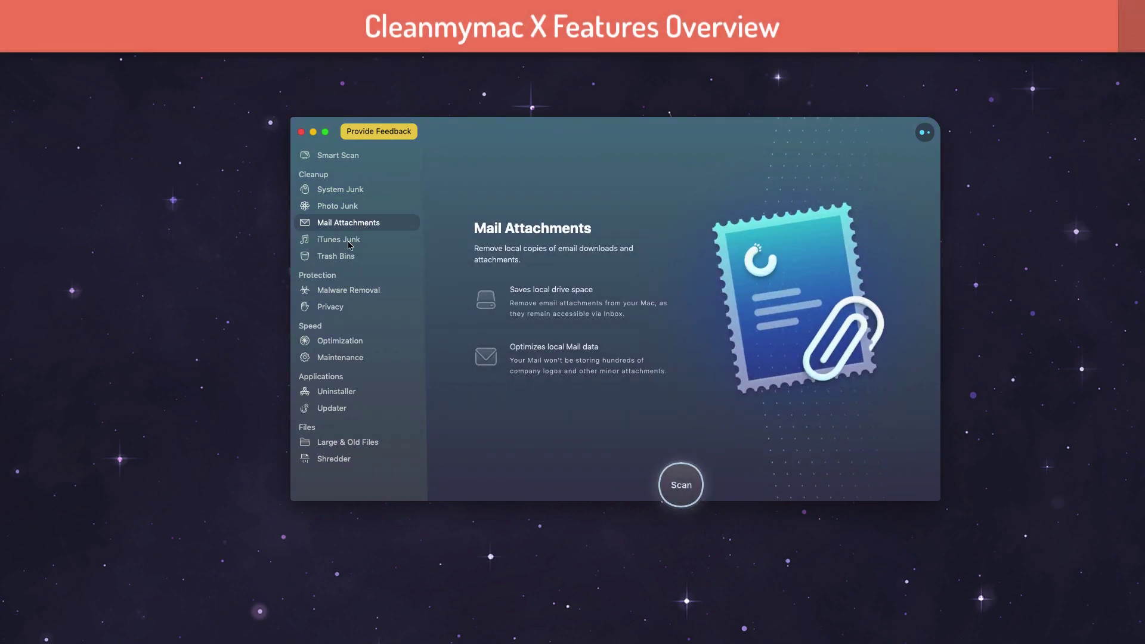
pyautogui.click(350, 243)
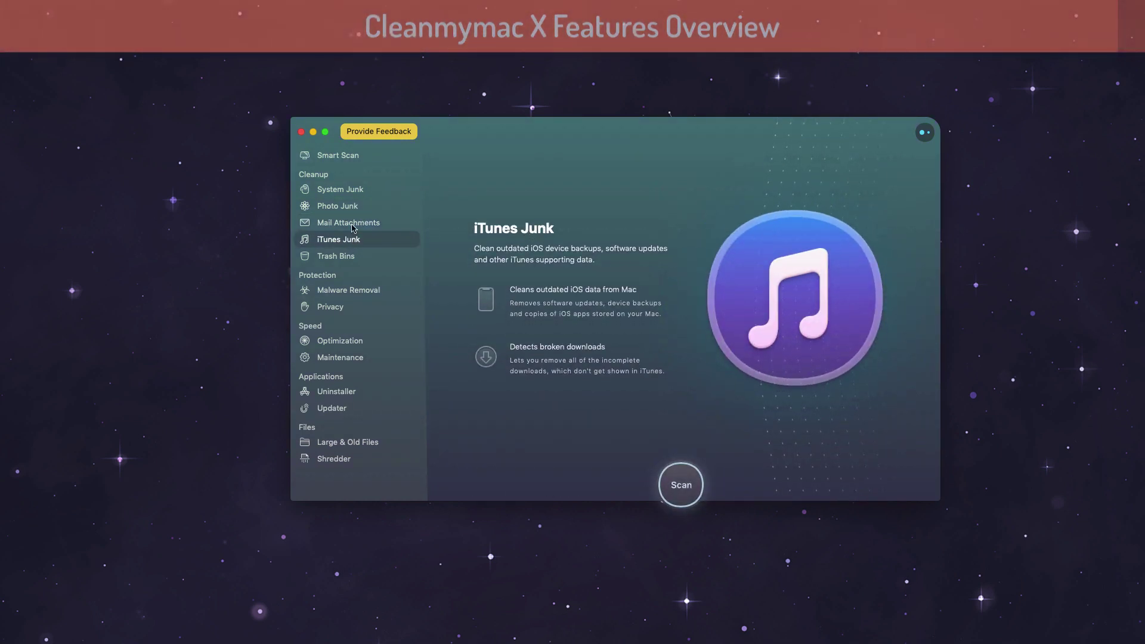
pyautogui.click(354, 225)
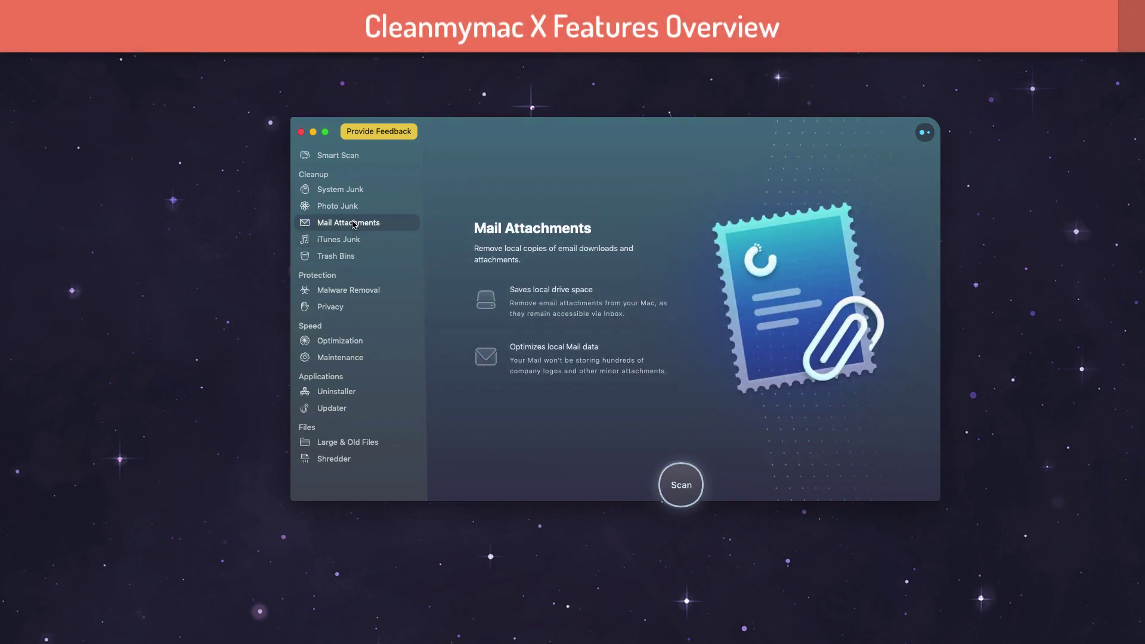
pyautogui.click(352, 235)
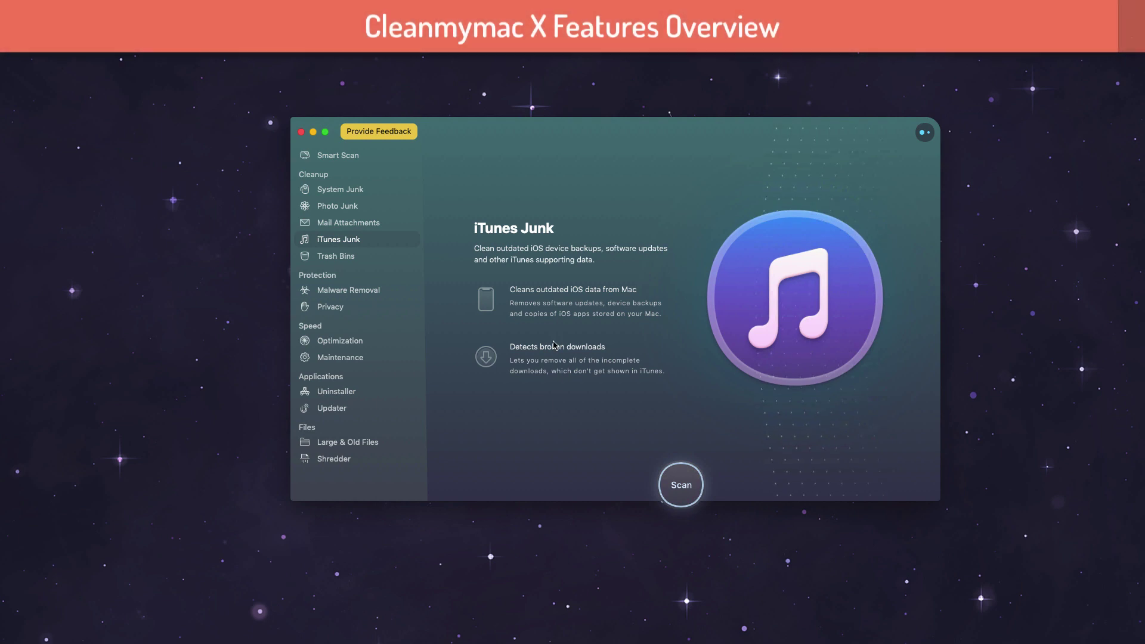
pyautogui.click(352, 219)
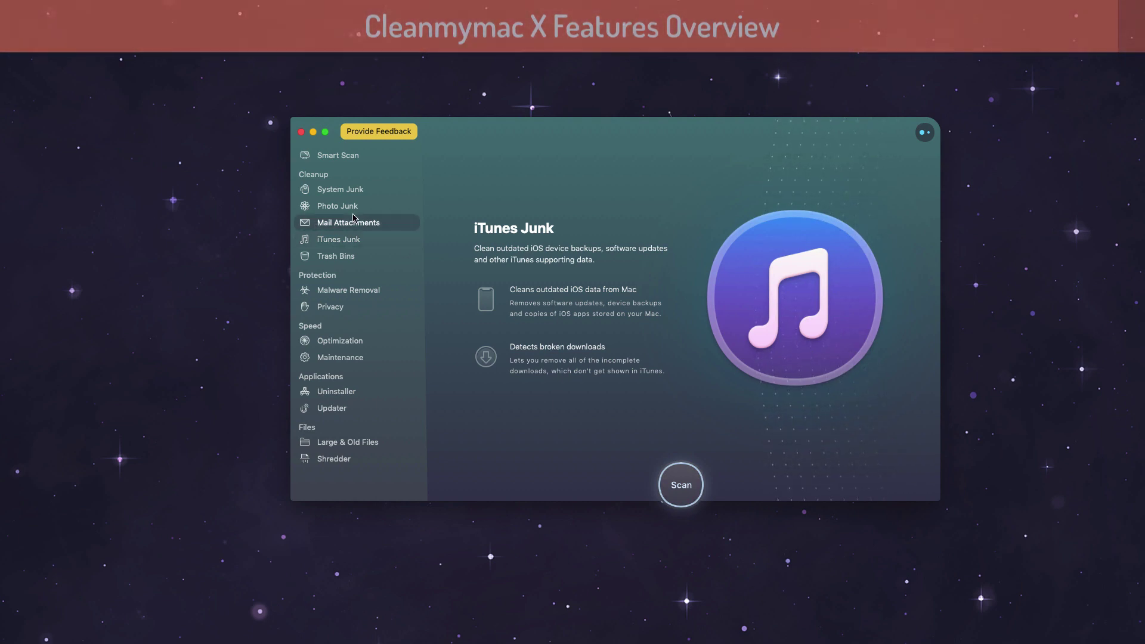
# Go back to the Smart Scan welcome page and start the scan.
pyautogui.click(363, 206)
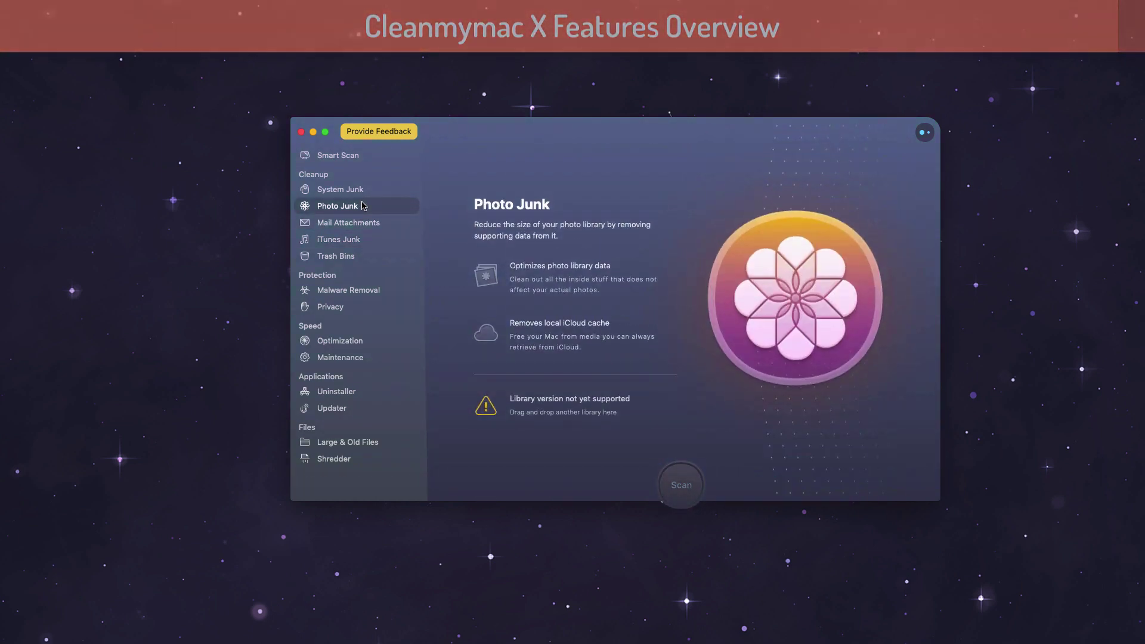
pyautogui.click(362, 192)
pyautogui.click(346, 155)
pyautogui.click(681, 486)
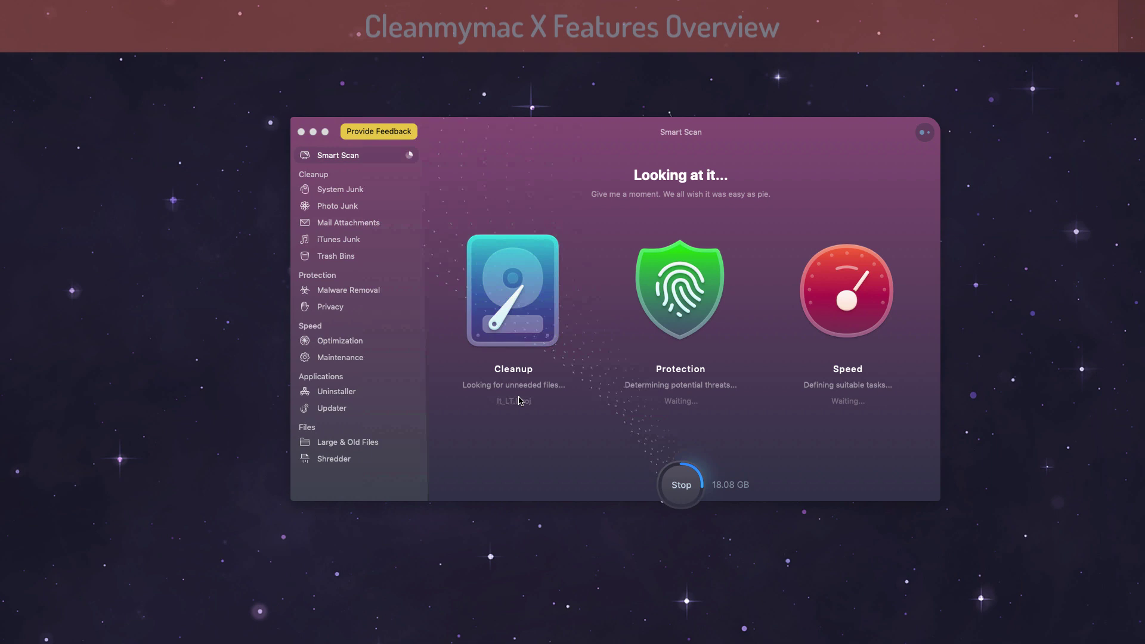
# Wait for Smart Scan results: 18.2 GB of junk, no threats, 3 speed tasks.
pyautogui.click(665, 139)
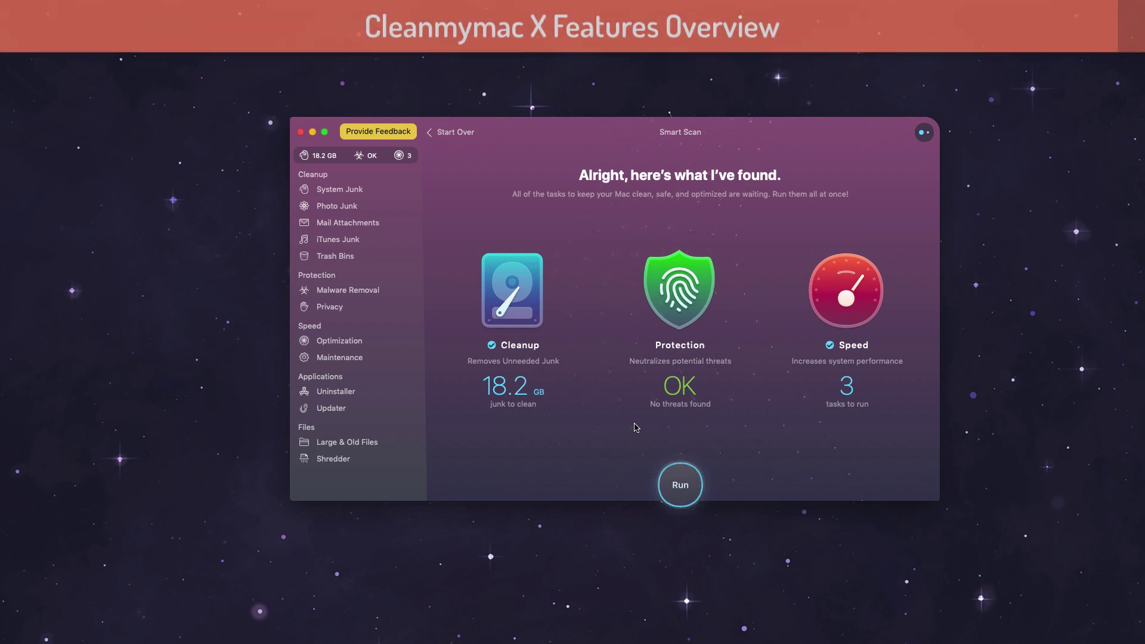
pyautogui.click(352, 206)
pyautogui.click(361, 224)
pyautogui.click(360, 209)
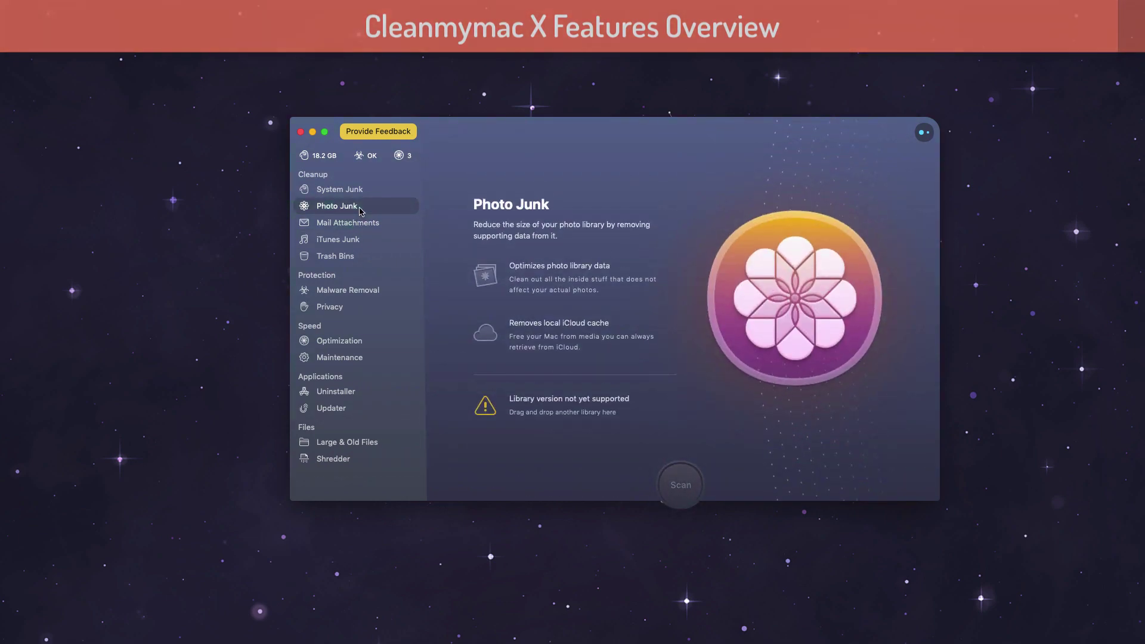
pyautogui.click(363, 191)
pyautogui.click(325, 157)
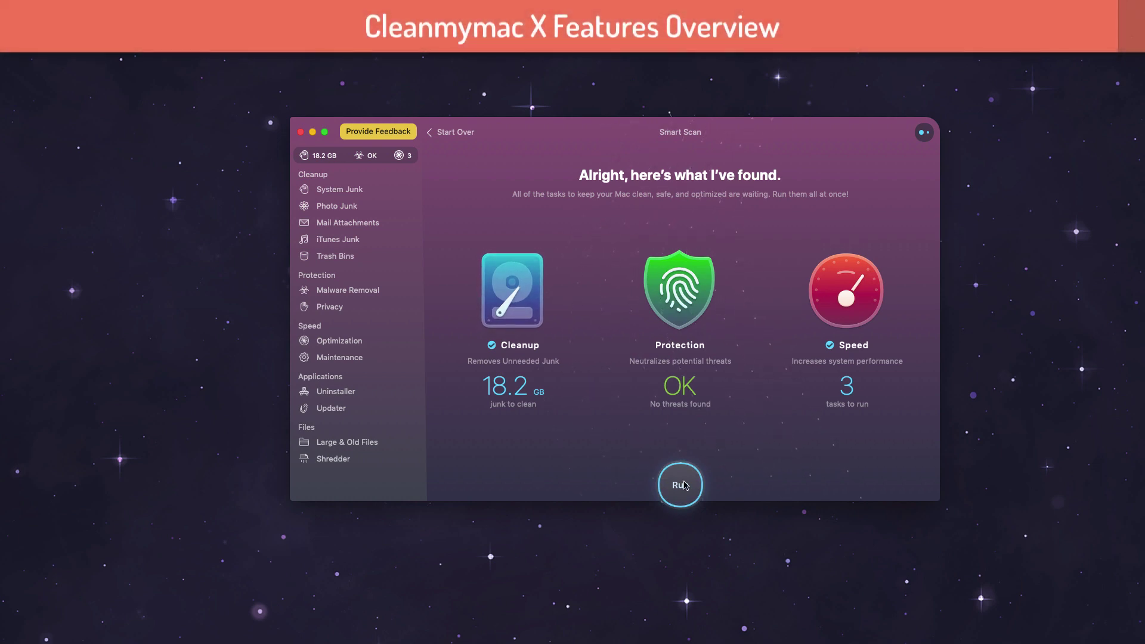
pyautogui.click(358, 190)
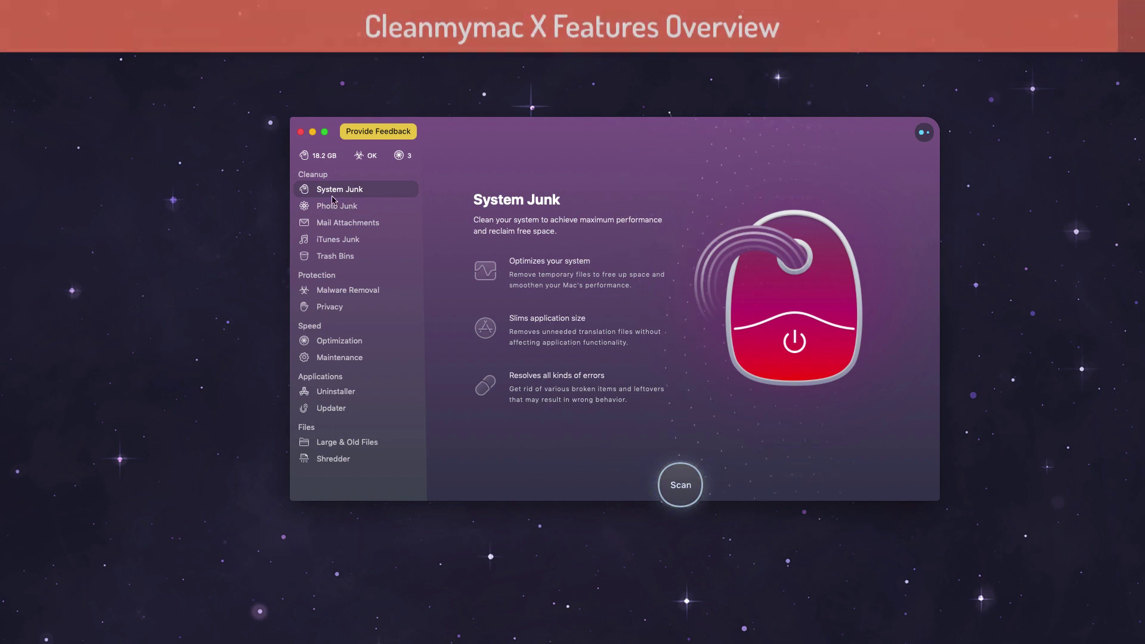
pyautogui.click(347, 208)
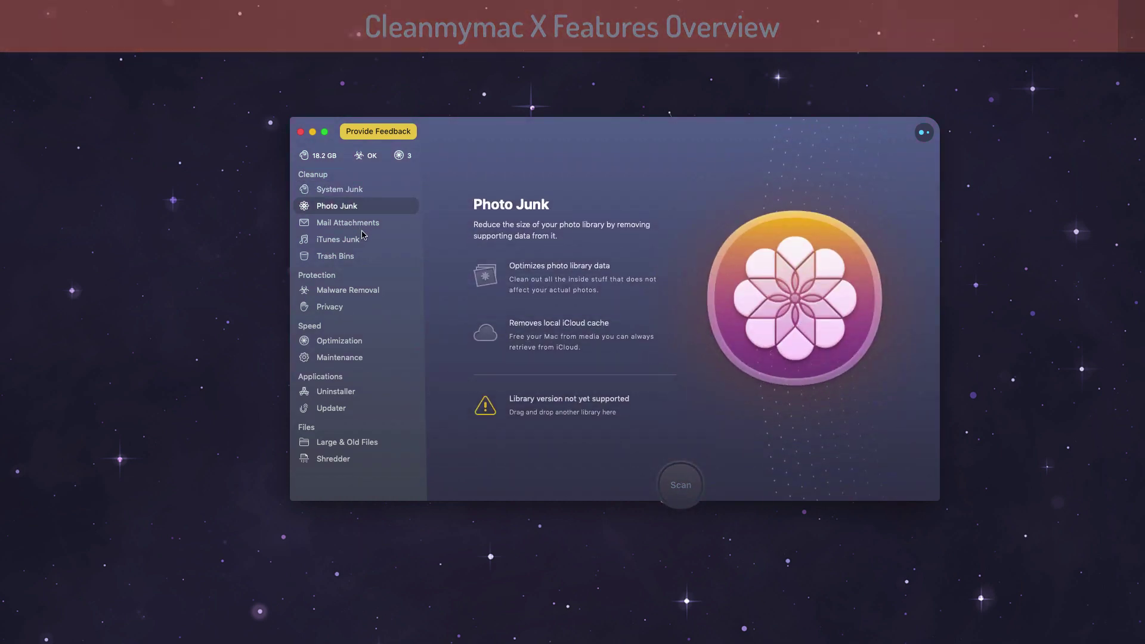
pyautogui.click(357, 224)
pyautogui.click(351, 240)
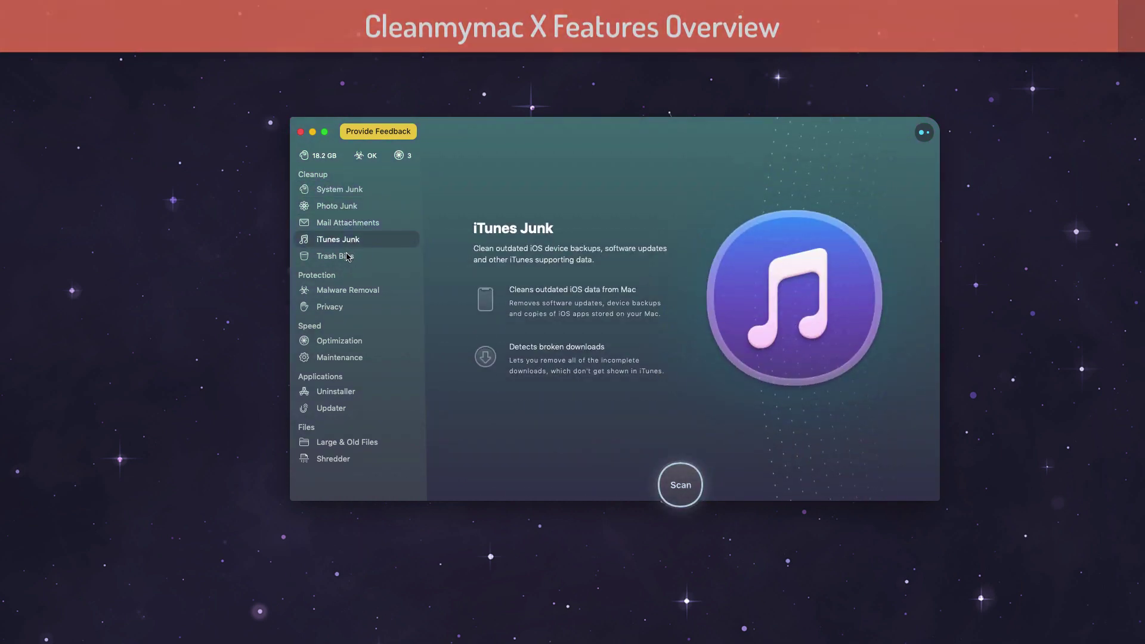
pyautogui.click(347, 257)
pyautogui.click(340, 188)
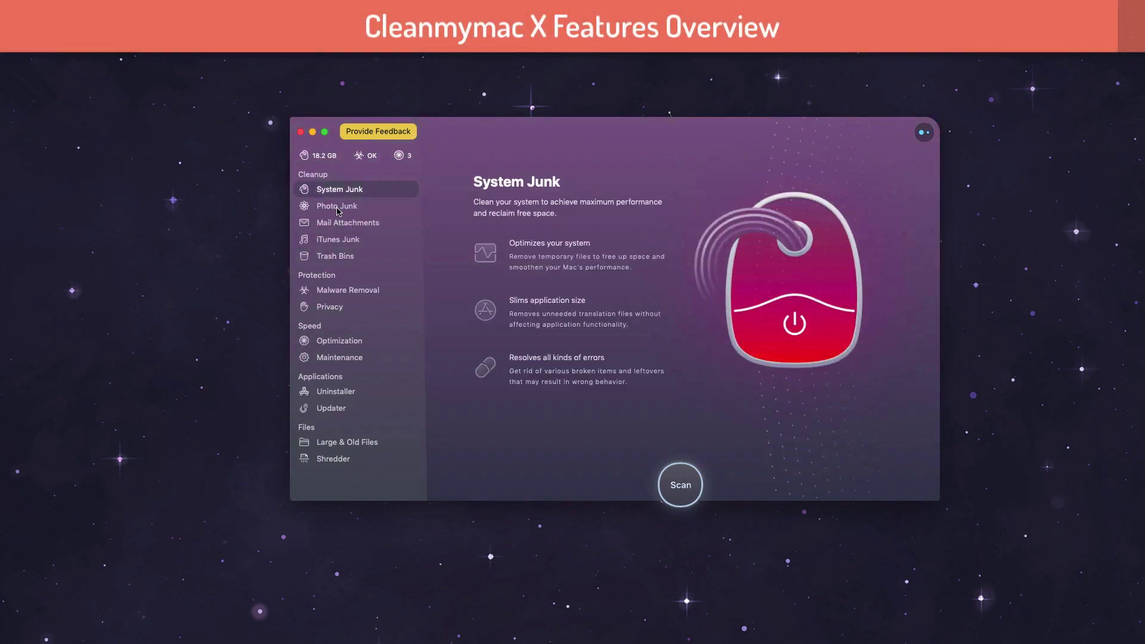
pyautogui.click(338, 207)
pyautogui.click(340, 189)
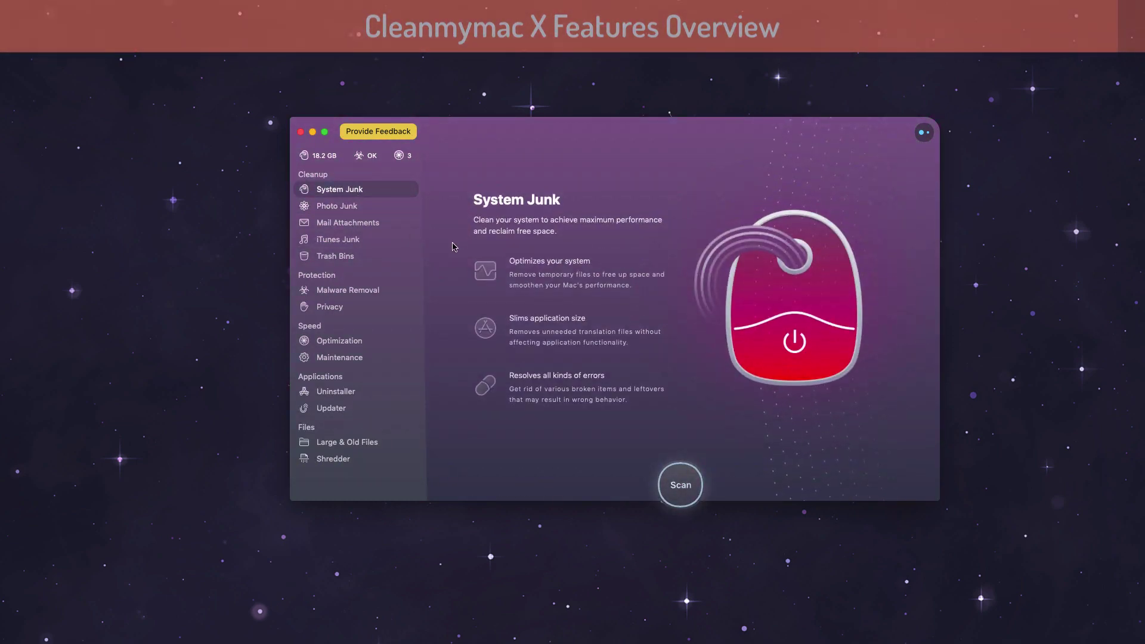
pyautogui.click(332, 156)
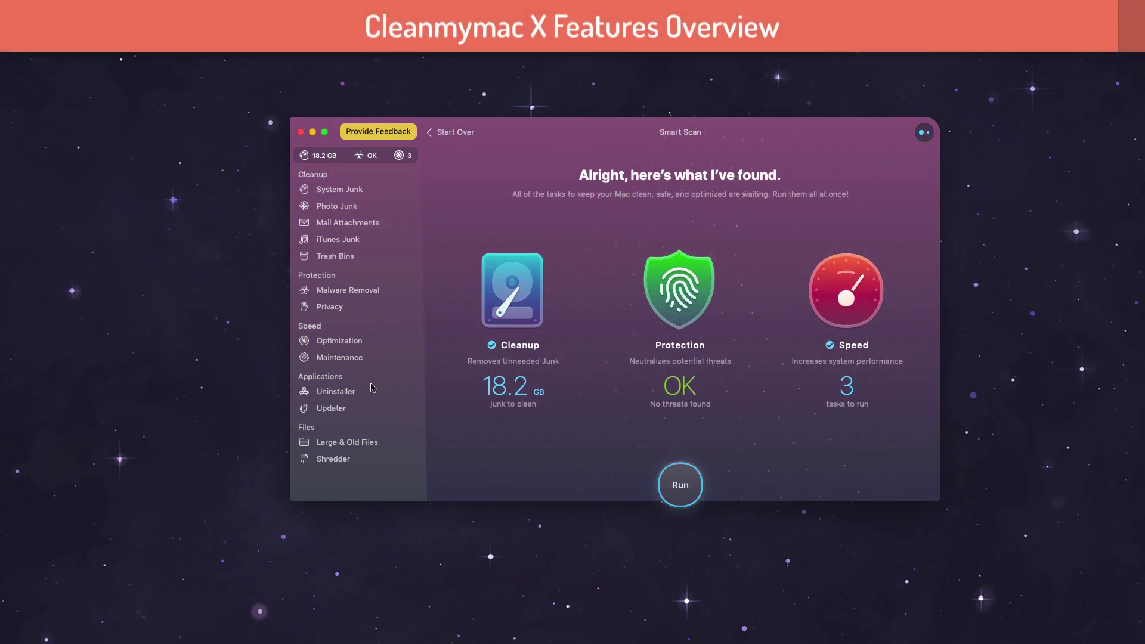
# Open the Uninstaller module, which offers to view all 44 installed applications.
pyautogui.click(344, 393)
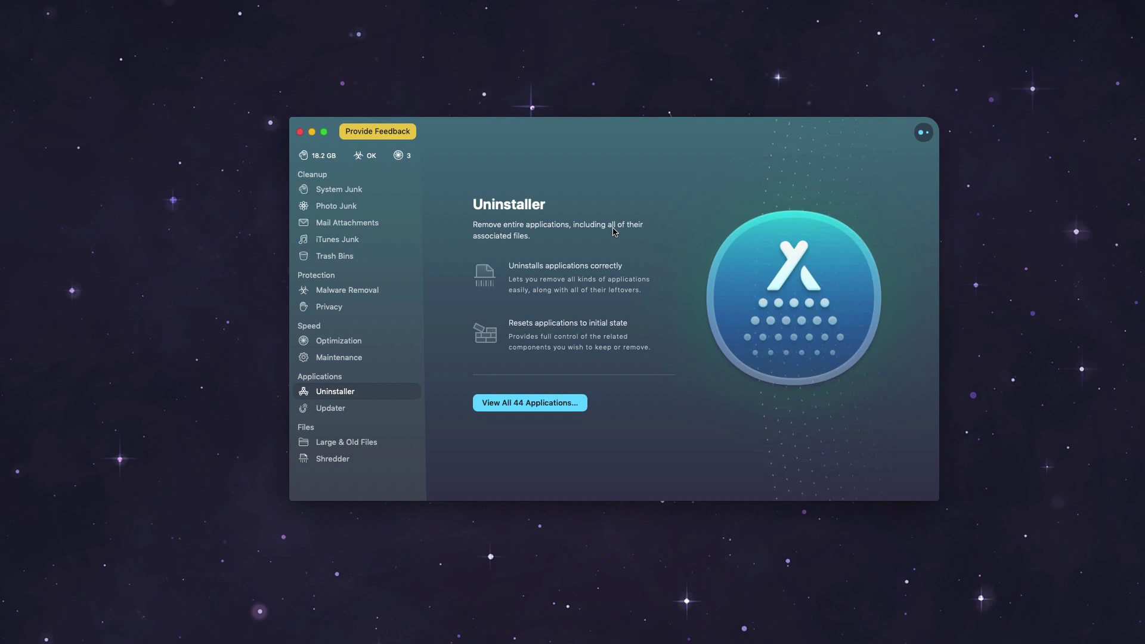
# Go from Uninstaller via Photo Junk to the System Junk overview page.
pyautogui.click(385, 203)
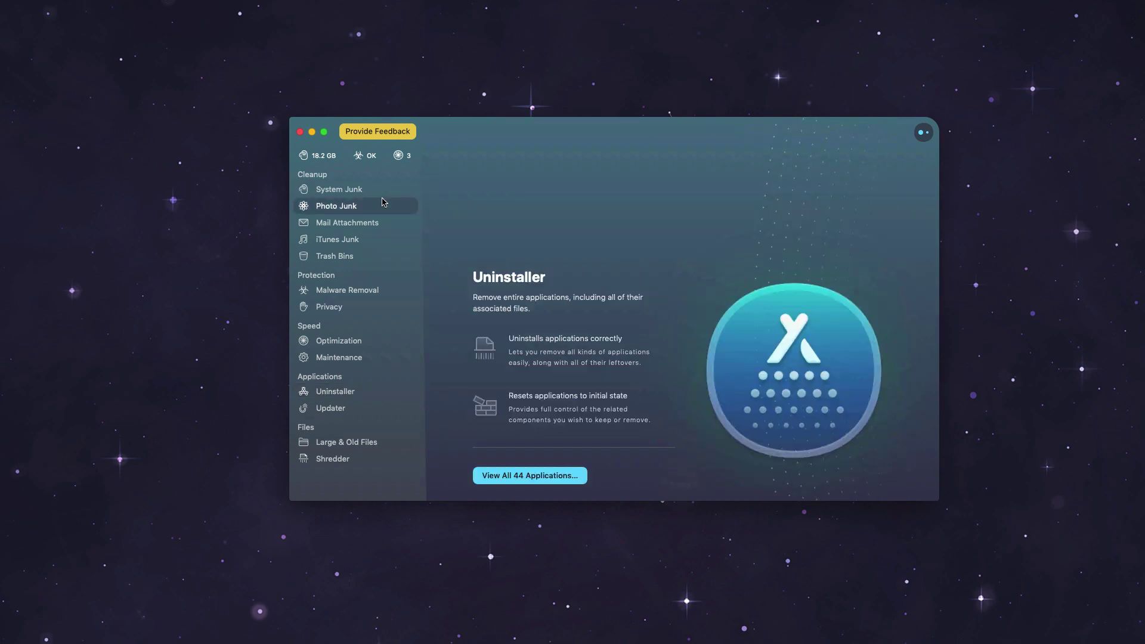
pyautogui.click(389, 191)
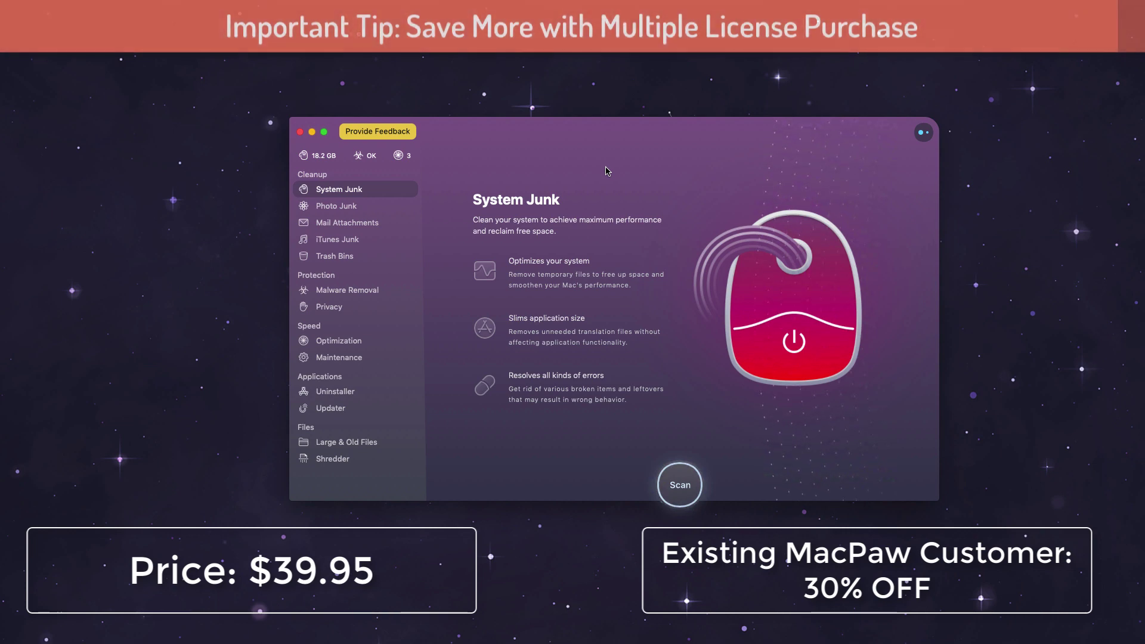
# Step through Photo Junk, iTunes Junk, Trash Bins, Malware Removal, Maintenance, Optimization, Uninstaller, Updater, Shredder, ending on Large & Old Files.
pyautogui.click(346, 206)
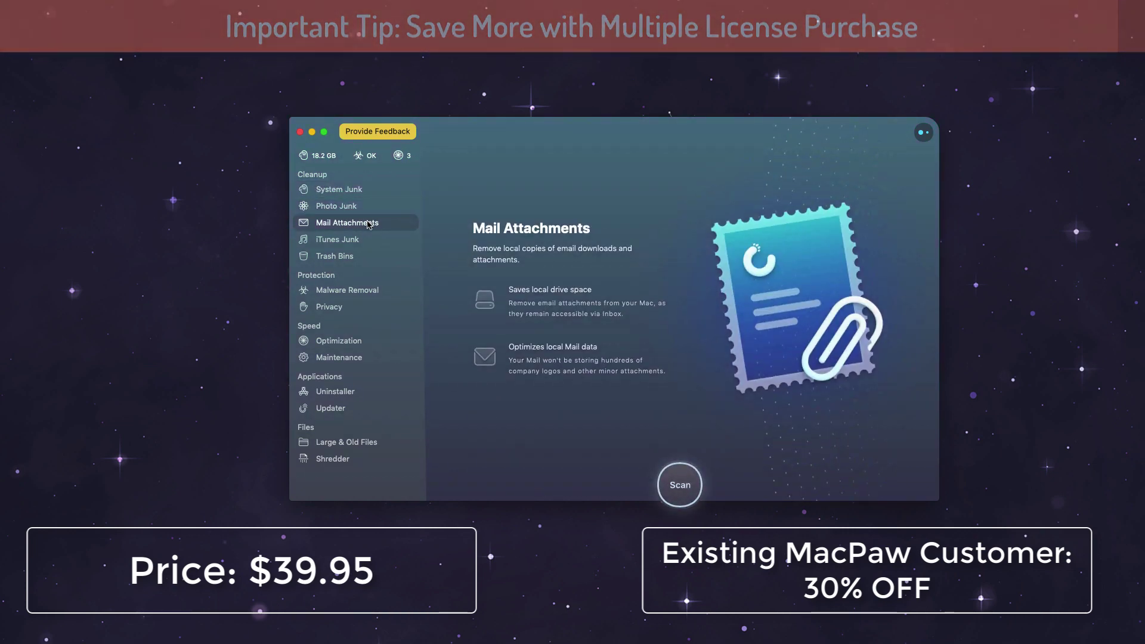
pyautogui.click(365, 241)
pyautogui.click(358, 258)
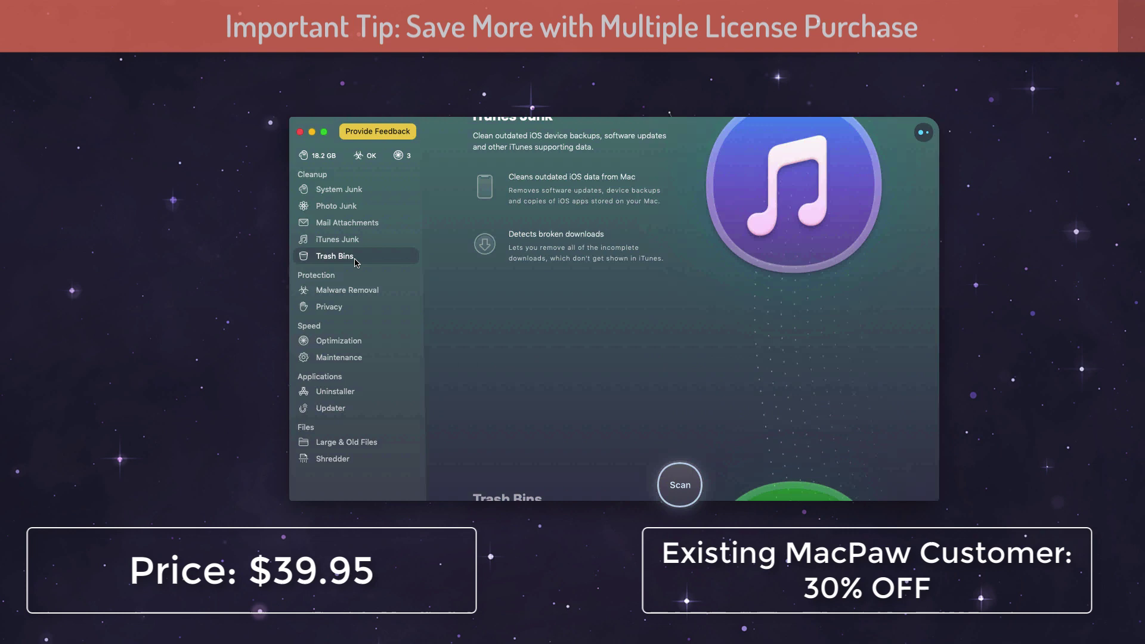
pyautogui.click(366, 293)
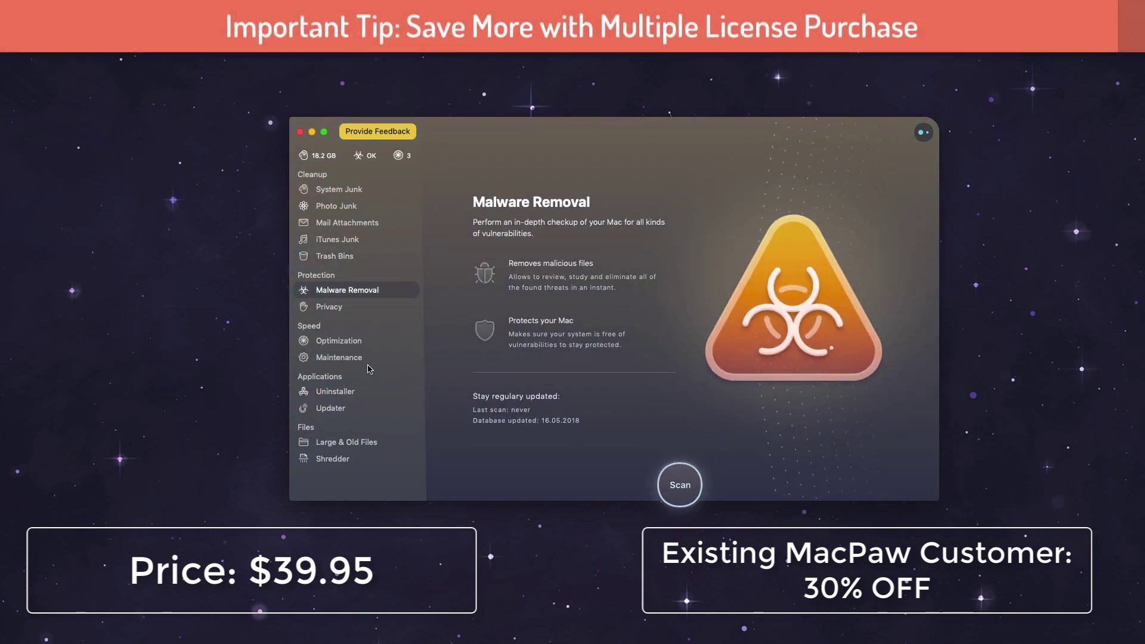
pyautogui.click(368, 359)
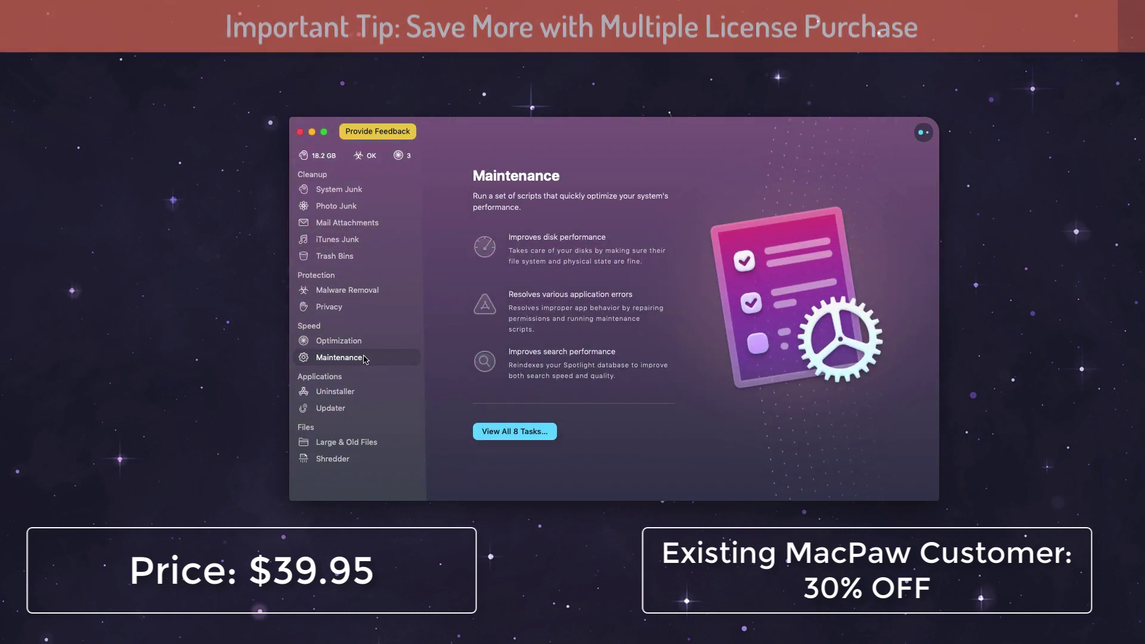
pyautogui.click(361, 343)
pyautogui.click(358, 395)
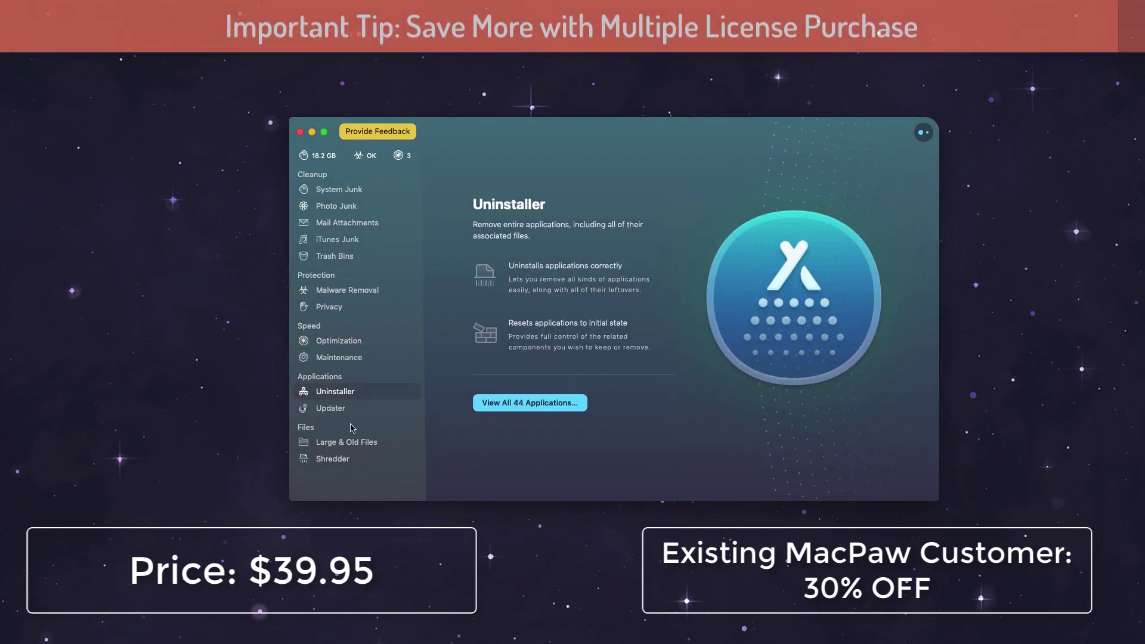
pyautogui.click(356, 415)
pyautogui.click(348, 459)
pyautogui.click(348, 444)
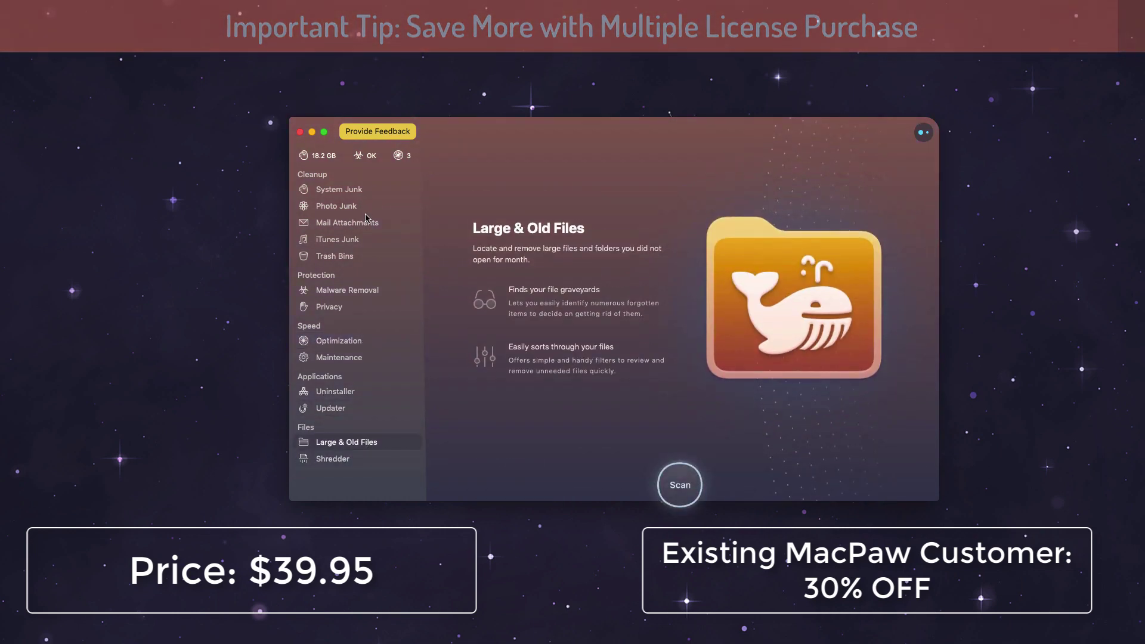